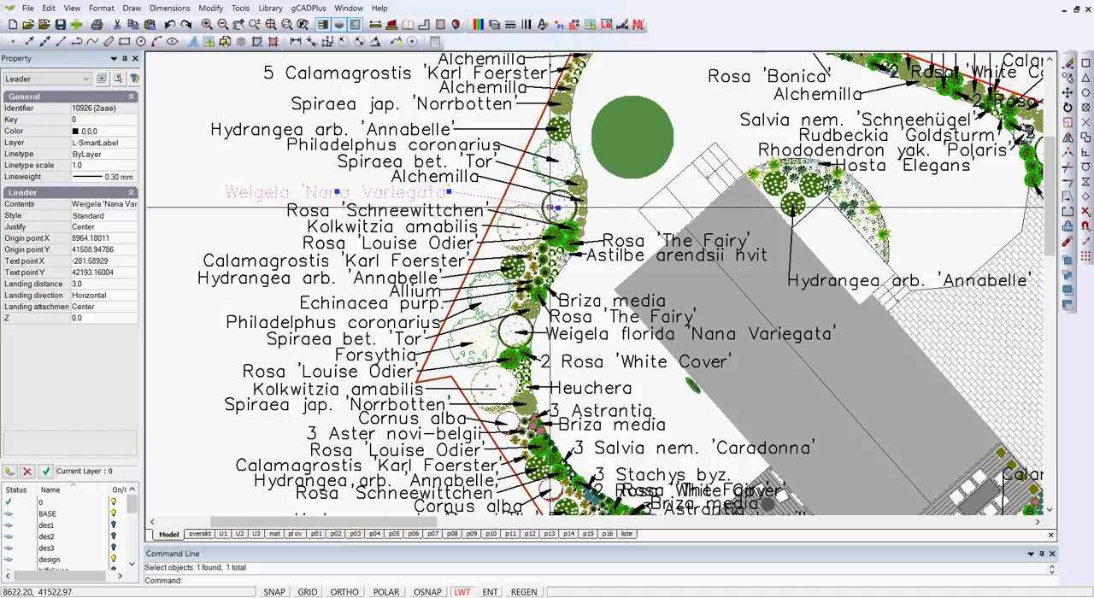
Inspect the properties of the upper Weigela plant symbol and the Rosa 'Schneewittchen' leader label beside the western boundary.
{"action": "key", "text": "Escape"}
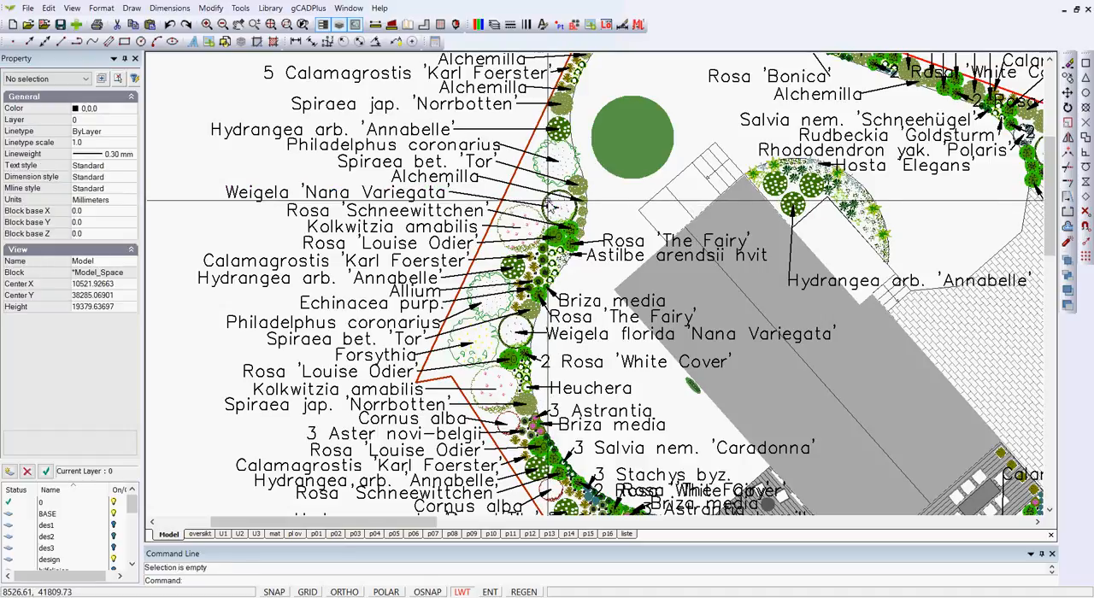
{"action": "left_click", "coordinate": [554, 200]}
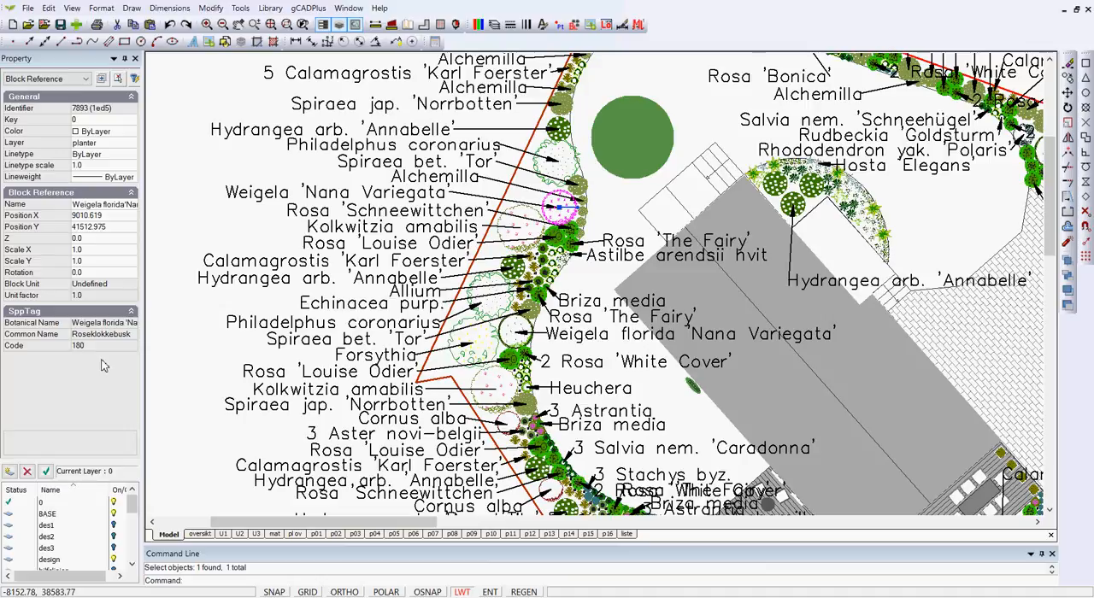
{"action": "key", "text": "Escape"}
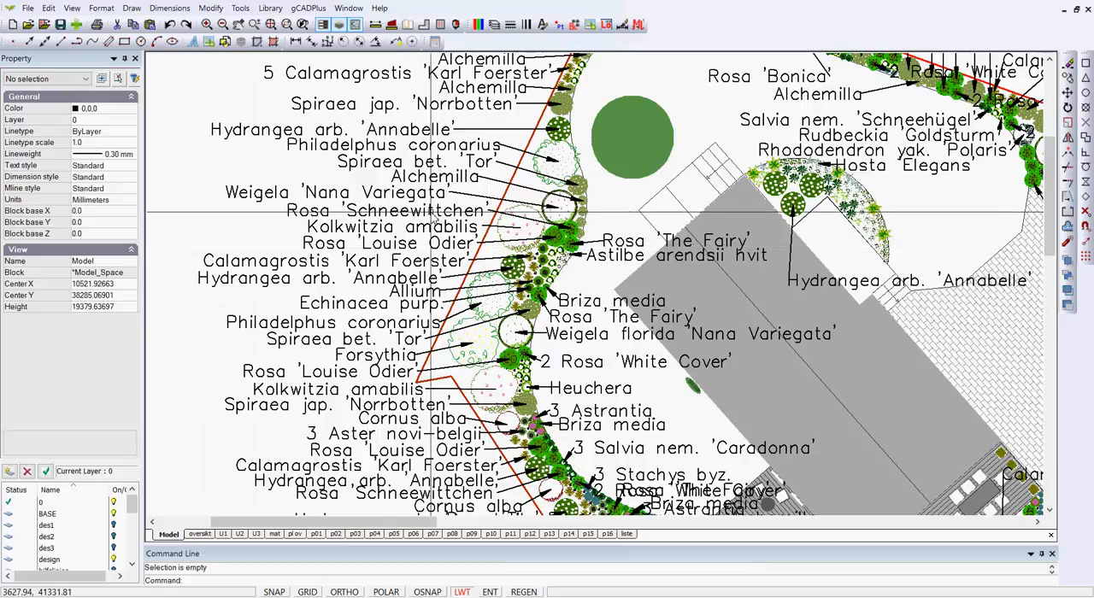
{"action": "left_click", "coordinate": [432, 211]}
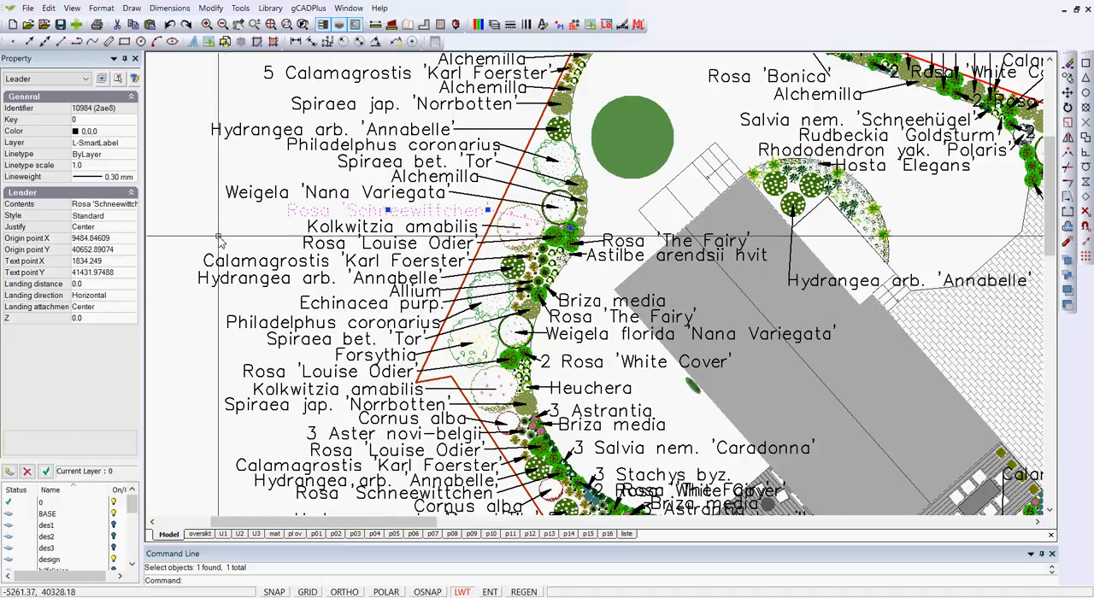
{"action": "key", "text": "Escape"}
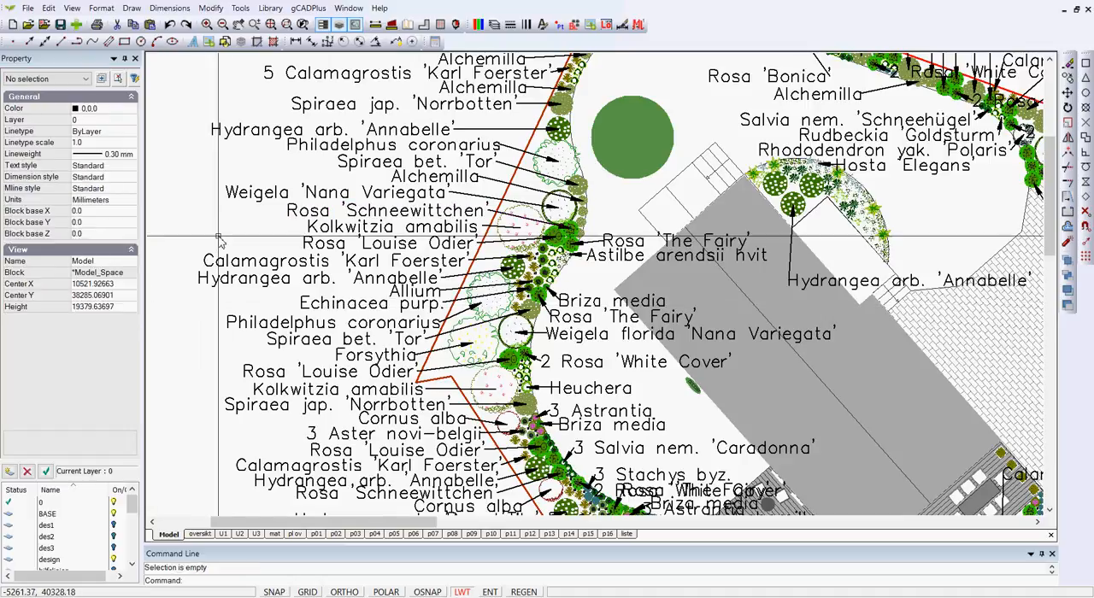
Set the text height of the Standard dimension style to 250 to resize the plant leader labels.
{"action": "left_click", "coordinate": [168, 8]}
{"action": "left_click", "coordinate": [197, 151]}
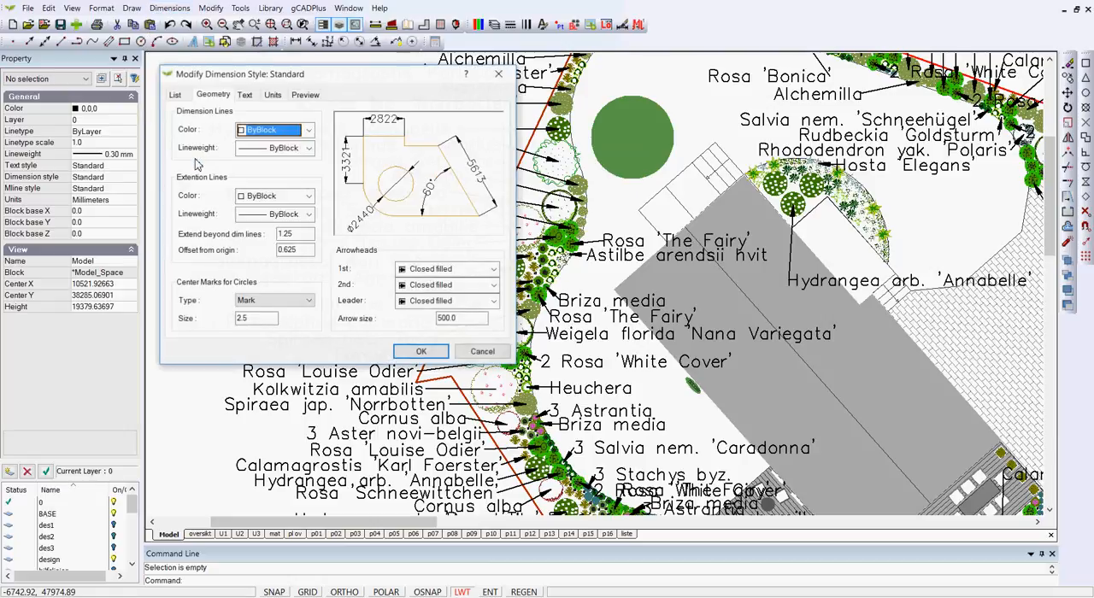
{"action": "left_click", "coordinate": [174, 95]}
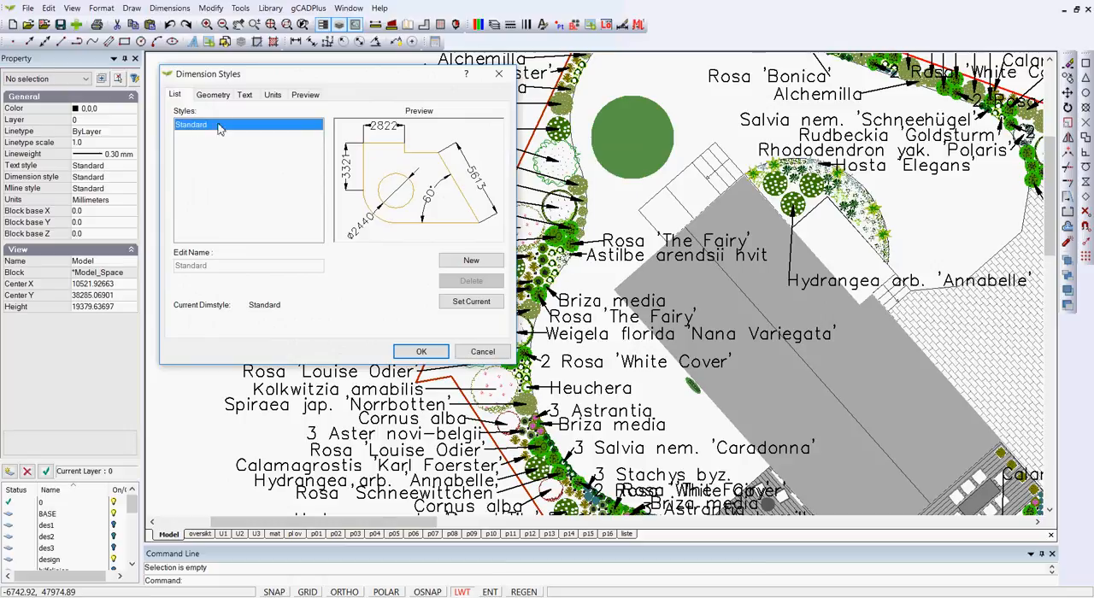
{"action": "left_click", "coordinate": [245, 96]}
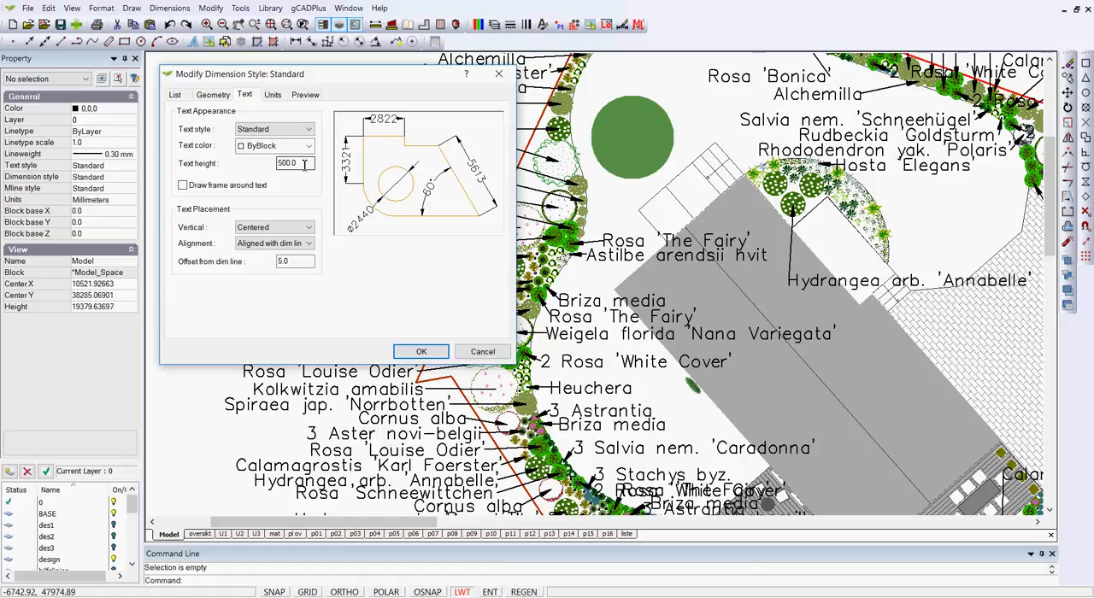
{"action": "left_click_drag", "start_coordinate": [305, 167], "coordinate": [268, 169]}
{"action": "type", "text": "250"}
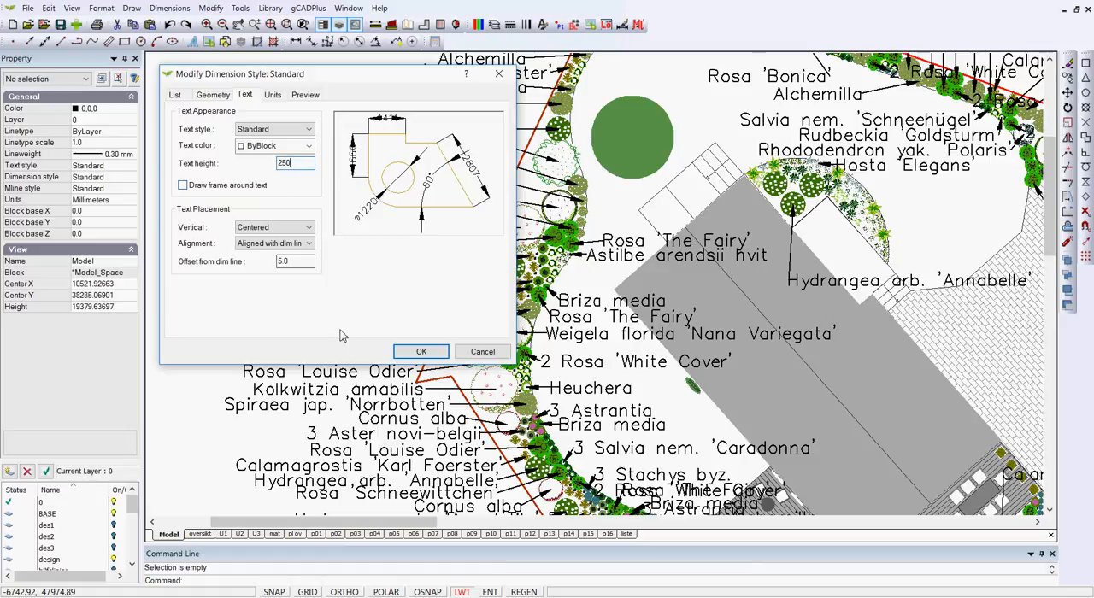
{"action": "left_click", "coordinate": [420, 353]}
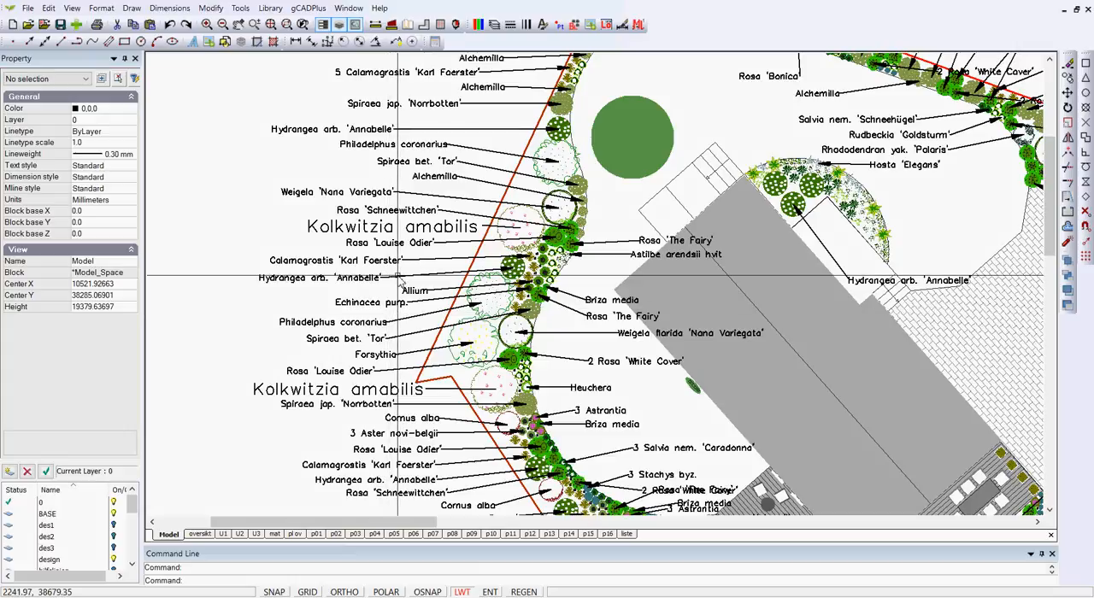
Begin a smart plant label for the upper Weigela symbol, choosing the leader type.
{"action": "scroll", "coordinate": [409, 205], "scroll_direction": "up", "scroll_amount": 3}
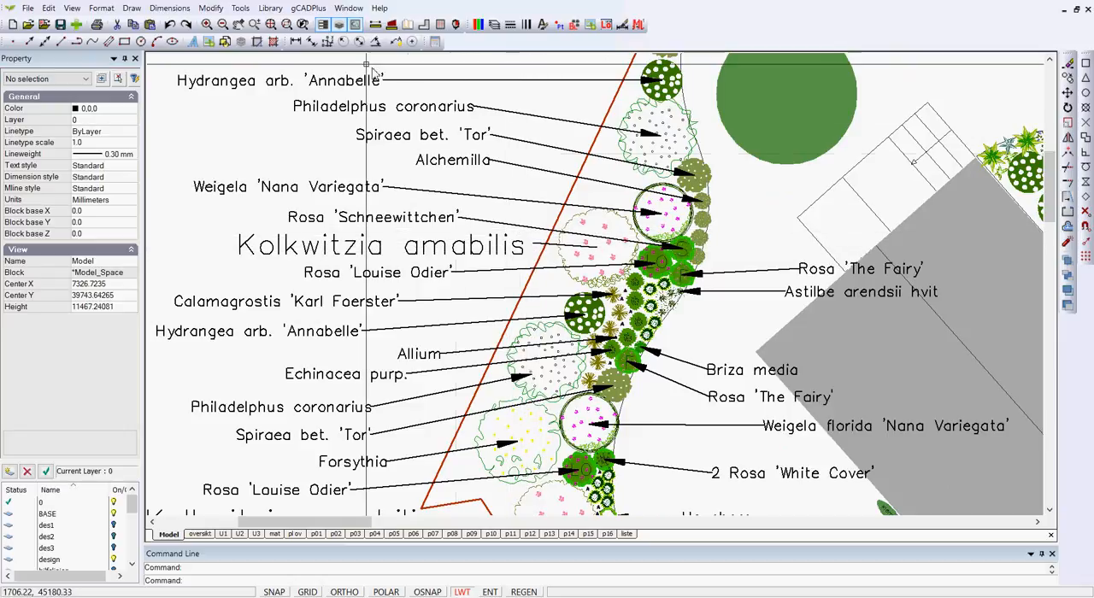
{"action": "left_click", "coordinate": [310, 10]}
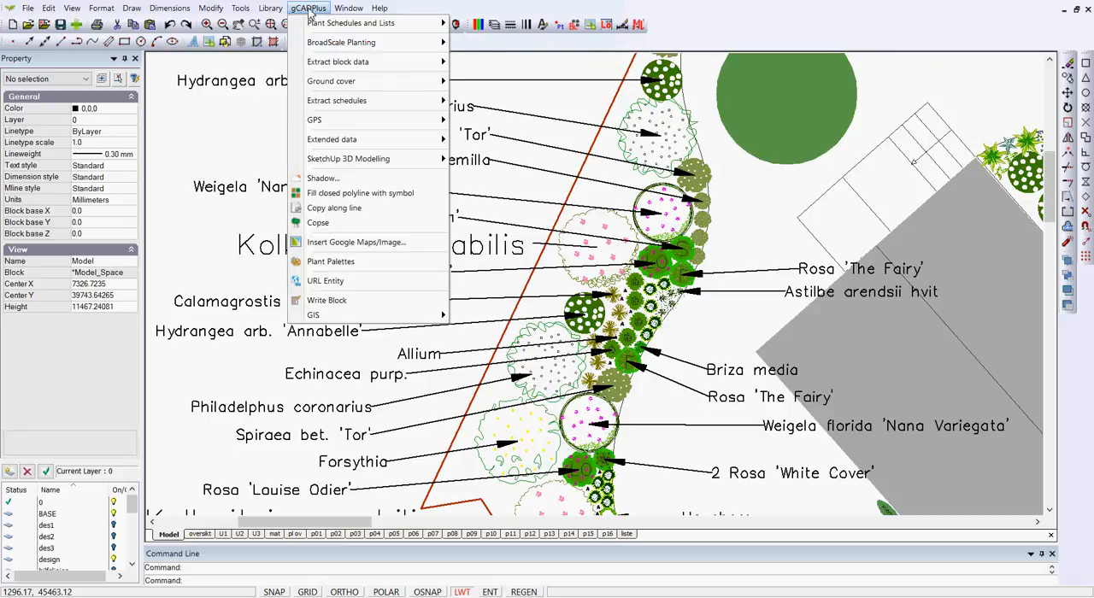
{"action": "mouse_move", "coordinate": [379, 31]}
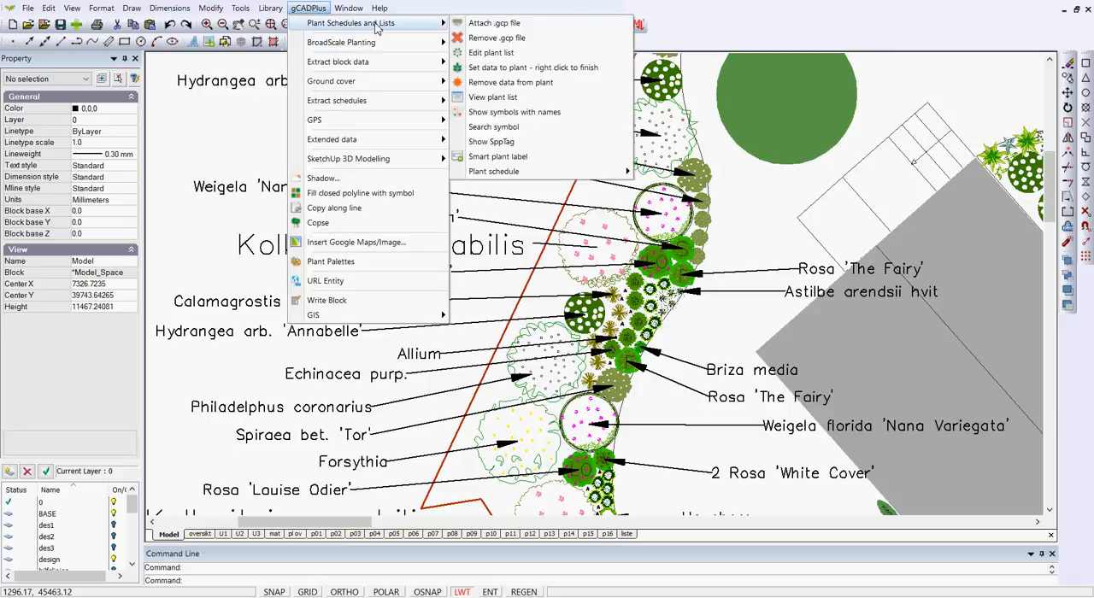
{"action": "left_click", "coordinate": [504, 162]}
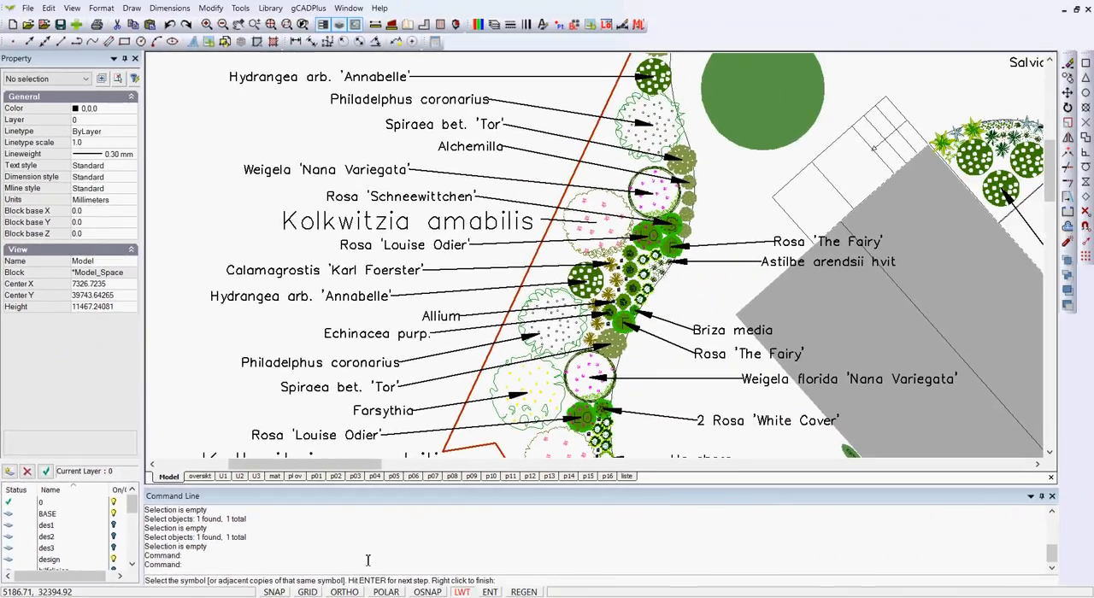
{"action": "left_click", "coordinate": [658, 188]}
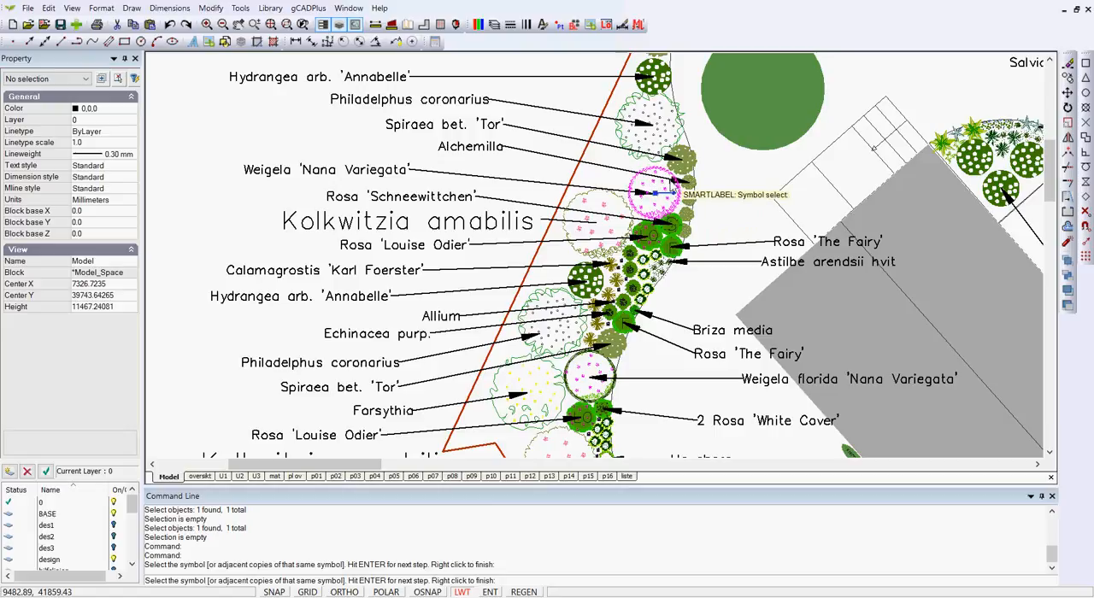
{"action": "key", "text": "Return"}
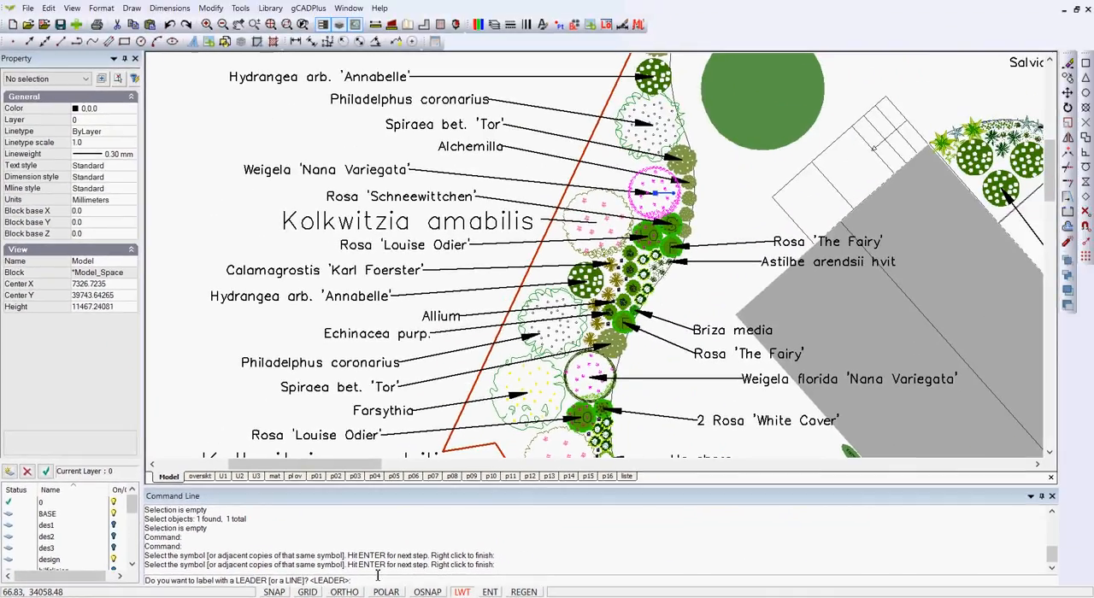
{"action": "key", "text": "Return"}
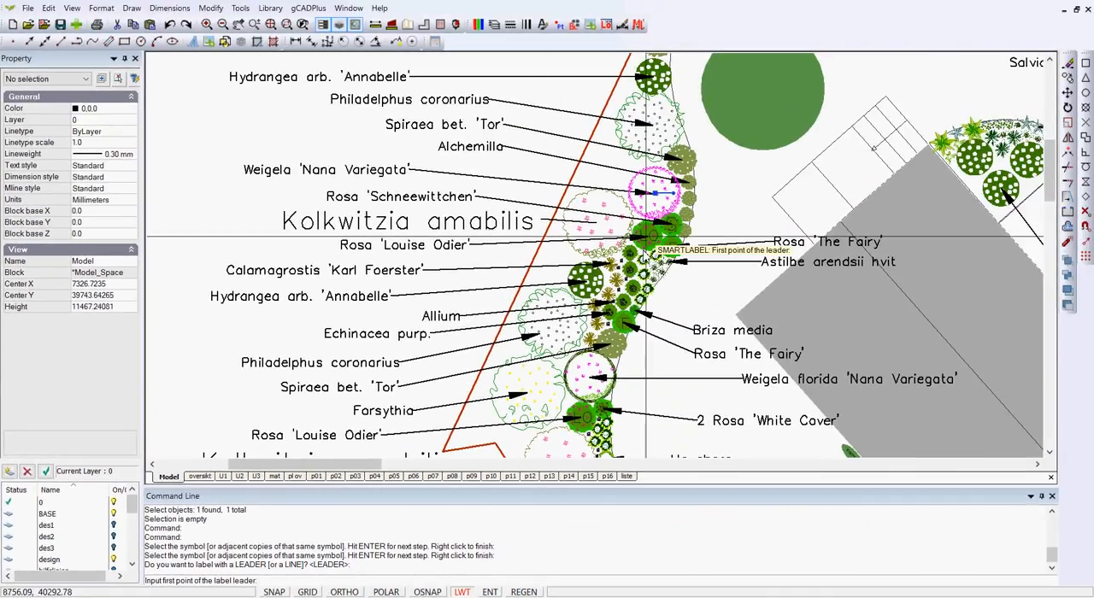
Place the leader from the Weigela symbol to the open lawn beside it, including only the botanical name, without code, common name or count.
{"action": "left_click", "coordinate": [665, 196]}
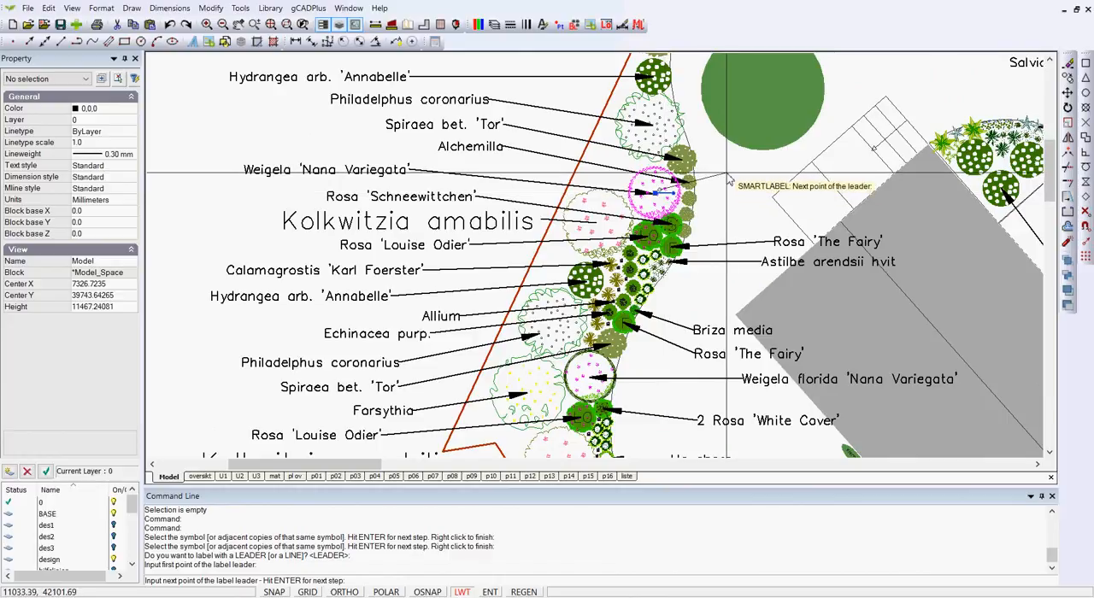
{"action": "key", "text": "Return"}
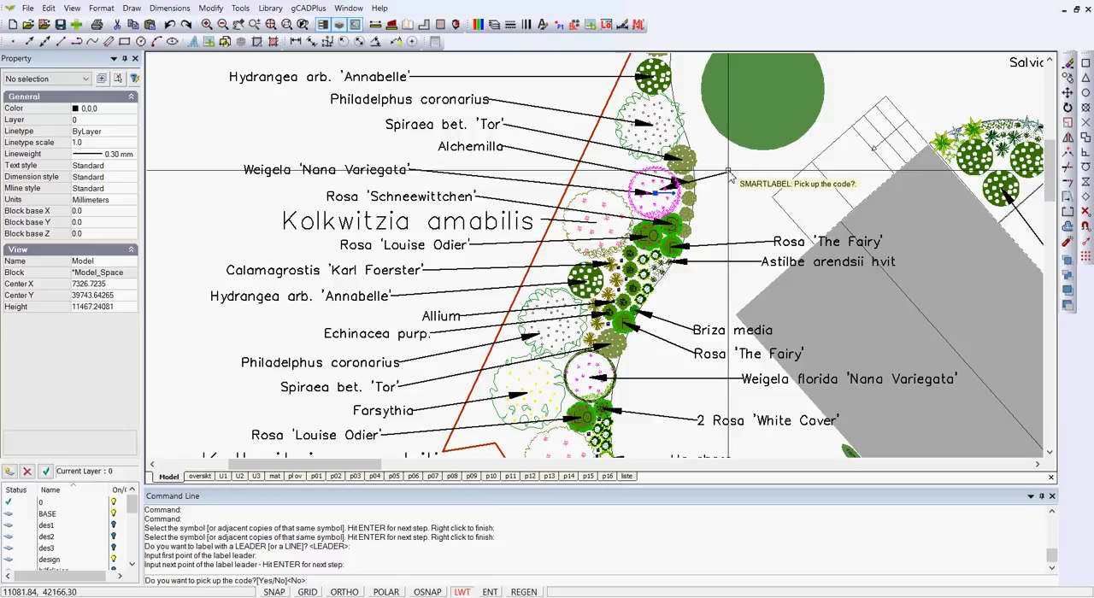
{"action": "key", "text": "Return"}
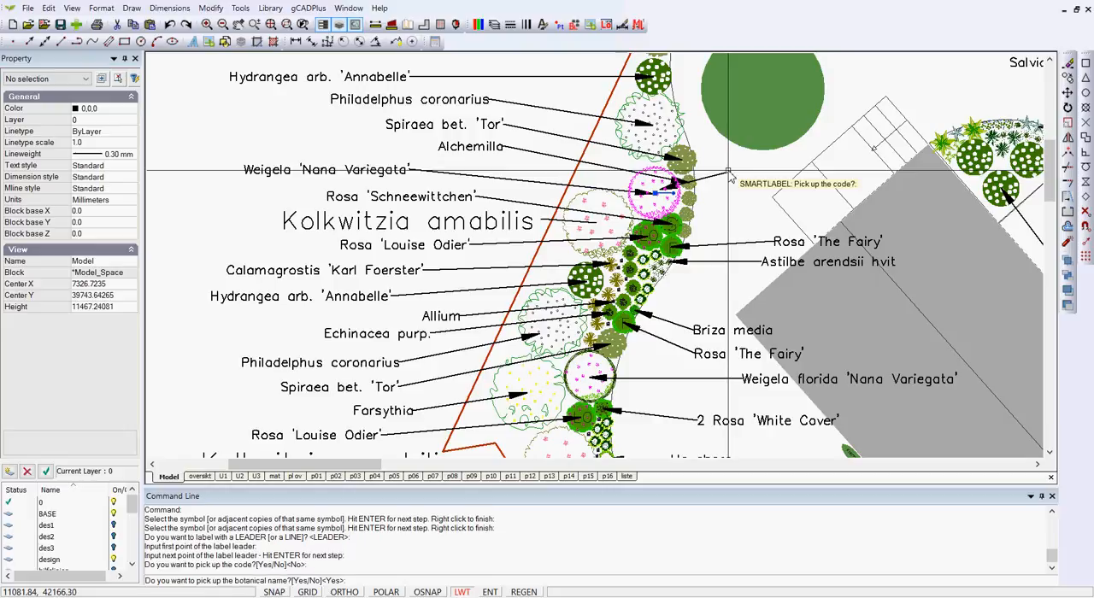
{"action": "key", "text": "Return"}
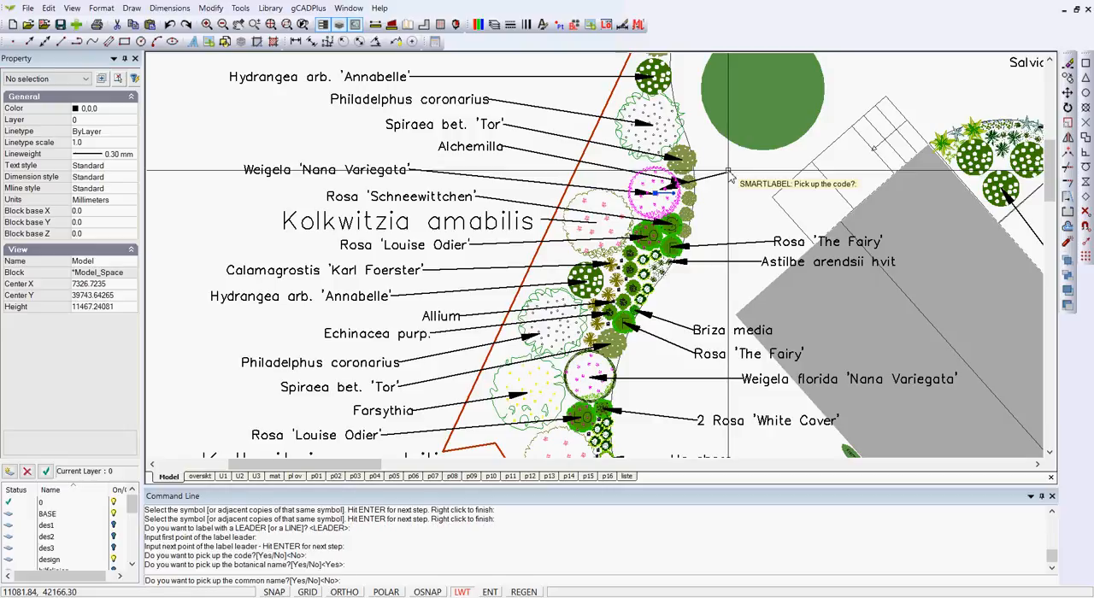
{"action": "key", "text": "Return"}
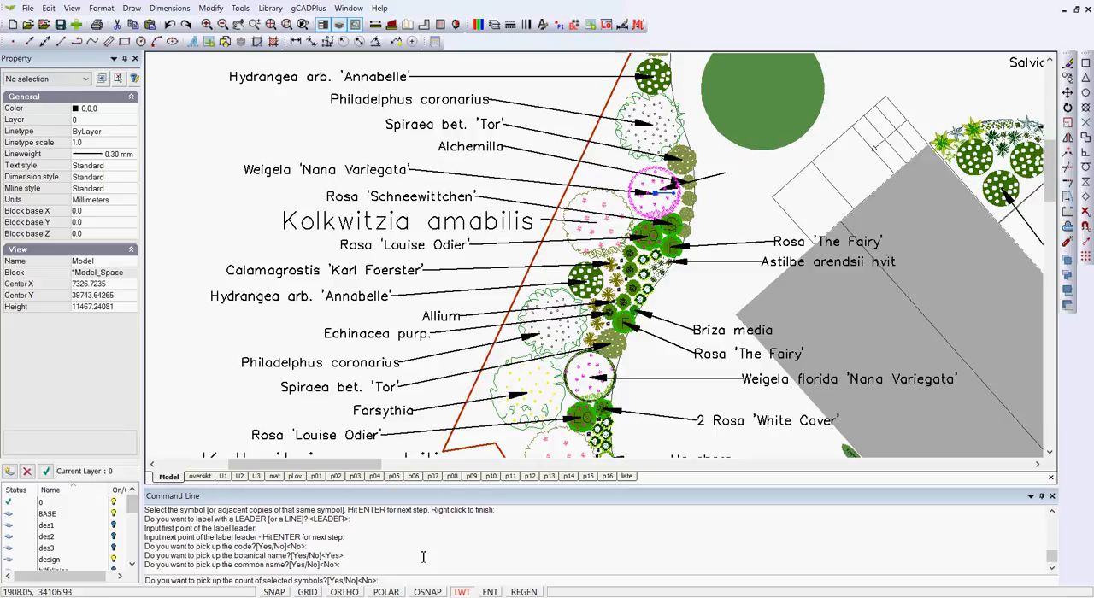
{"action": "key", "text": "Return"}
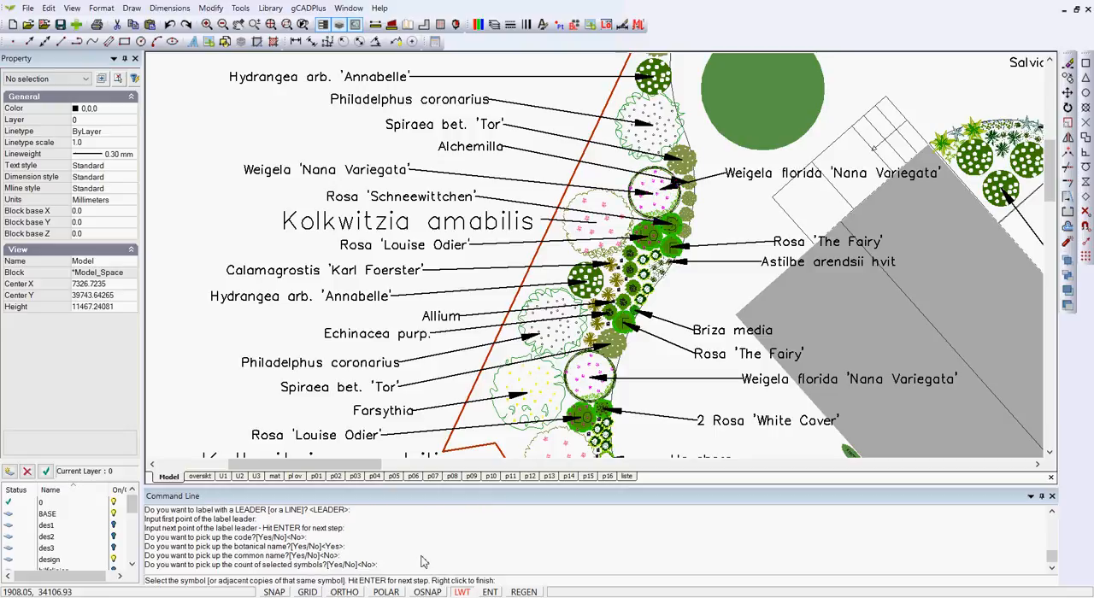
{"action": "right_click", "coordinate": [743, 202]}
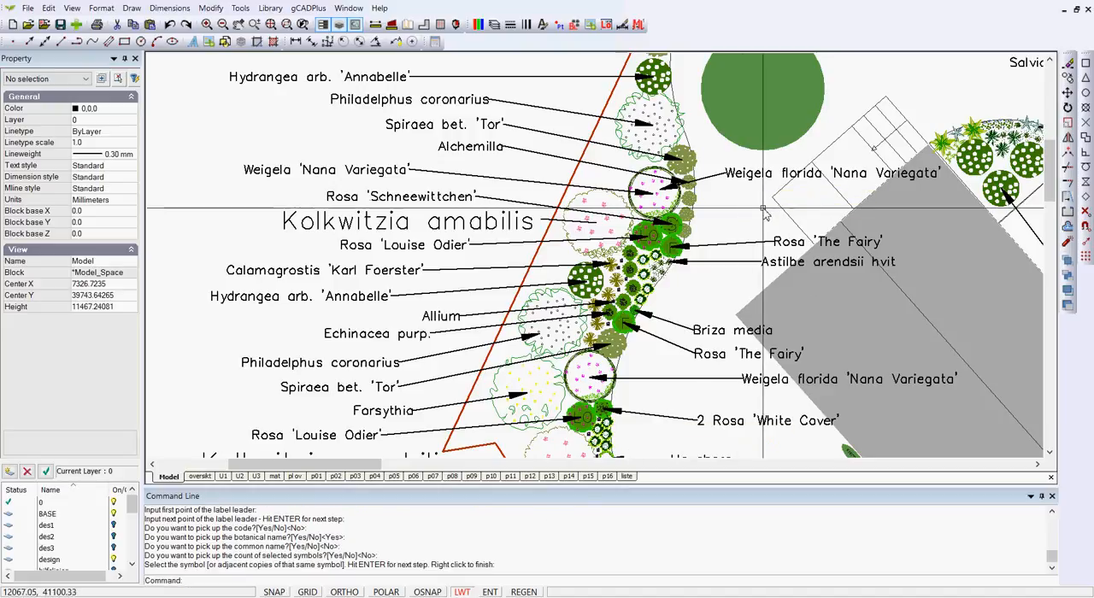
Set the arrow size of the Standard dimension style to 300.
{"action": "scroll", "coordinate": [743, 180], "scroll_direction": "up", "scroll_amount": 1}
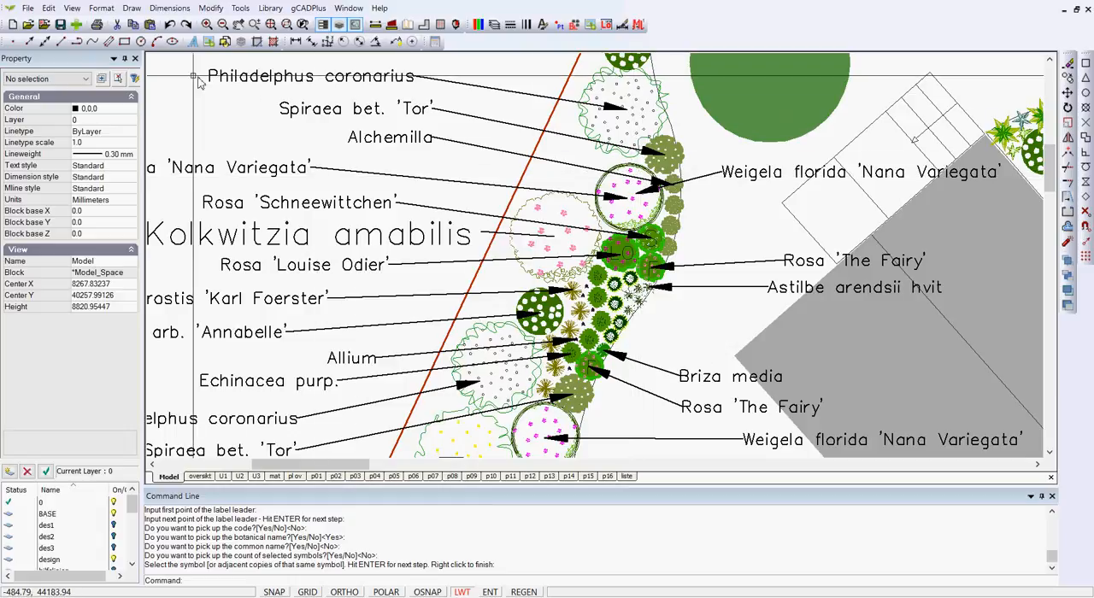
{"action": "left_click", "coordinate": [167, 9]}
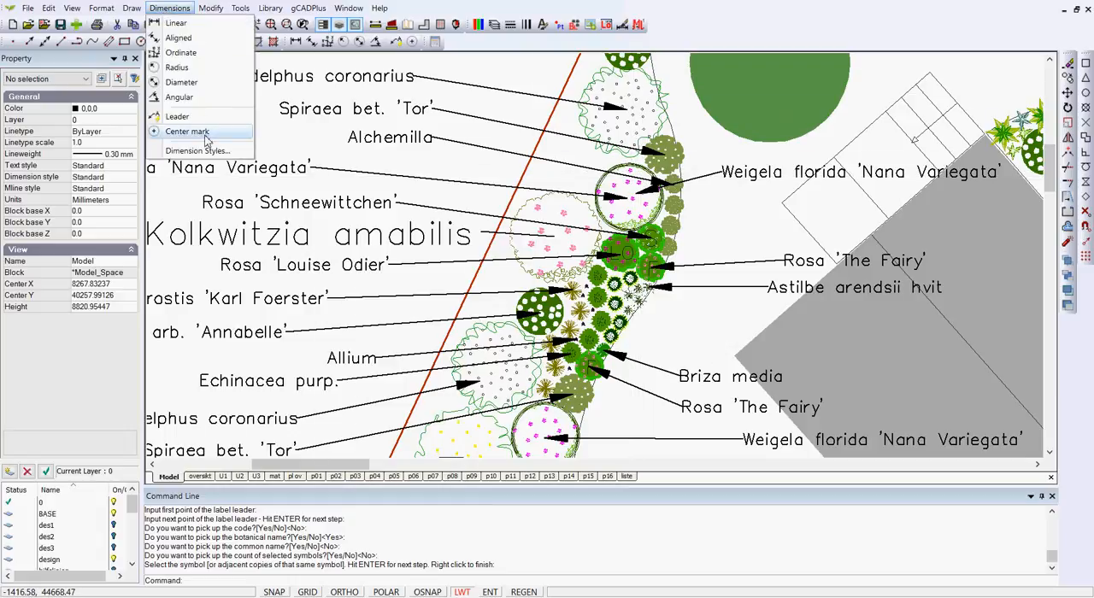
{"action": "left_click", "coordinate": [212, 152]}
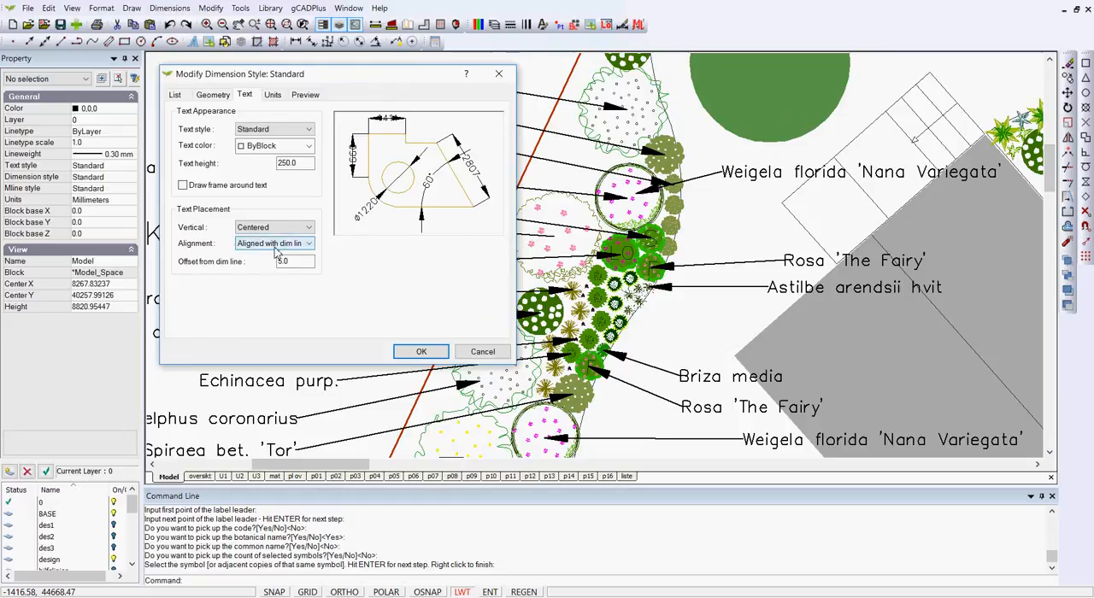
{"action": "left_click", "coordinate": [213, 94]}
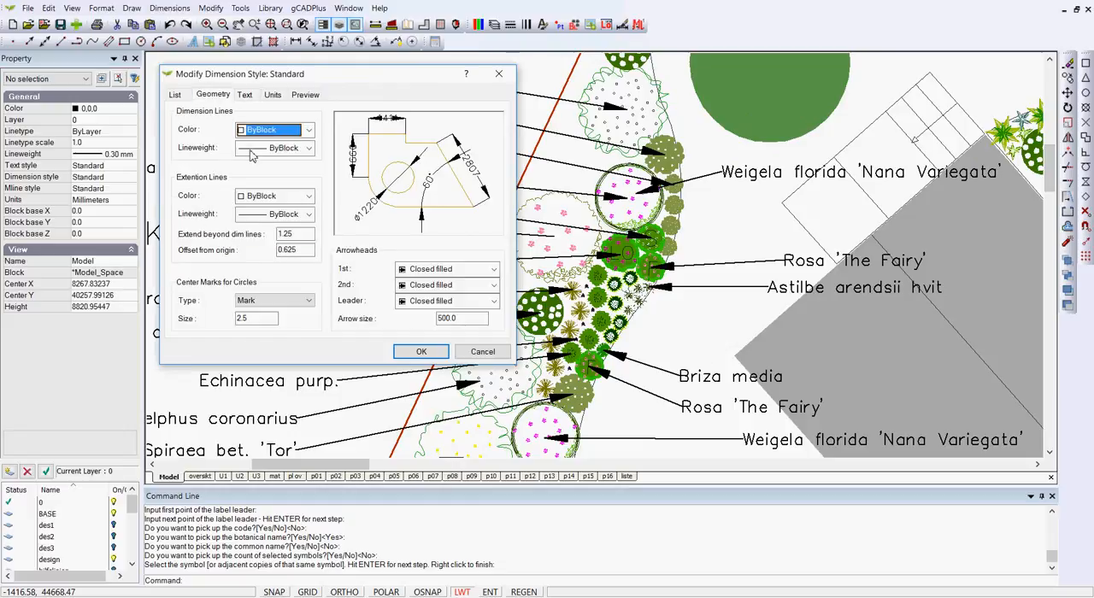
{"action": "double_click", "coordinate": [440, 319]}
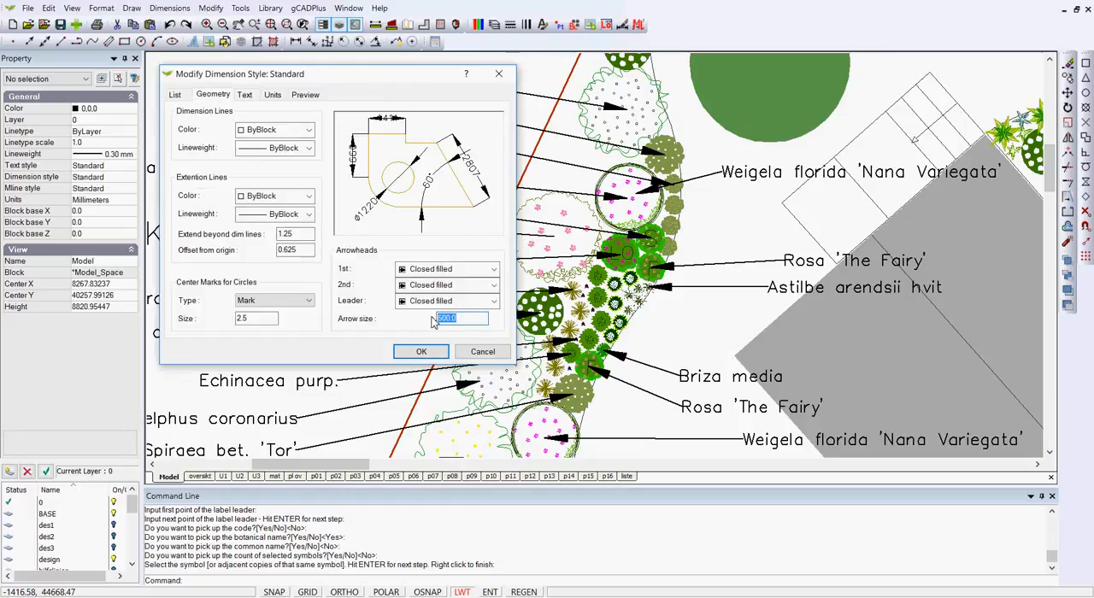
{"action": "type", "text": "300"}
{"action": "key", "text": "Return"}
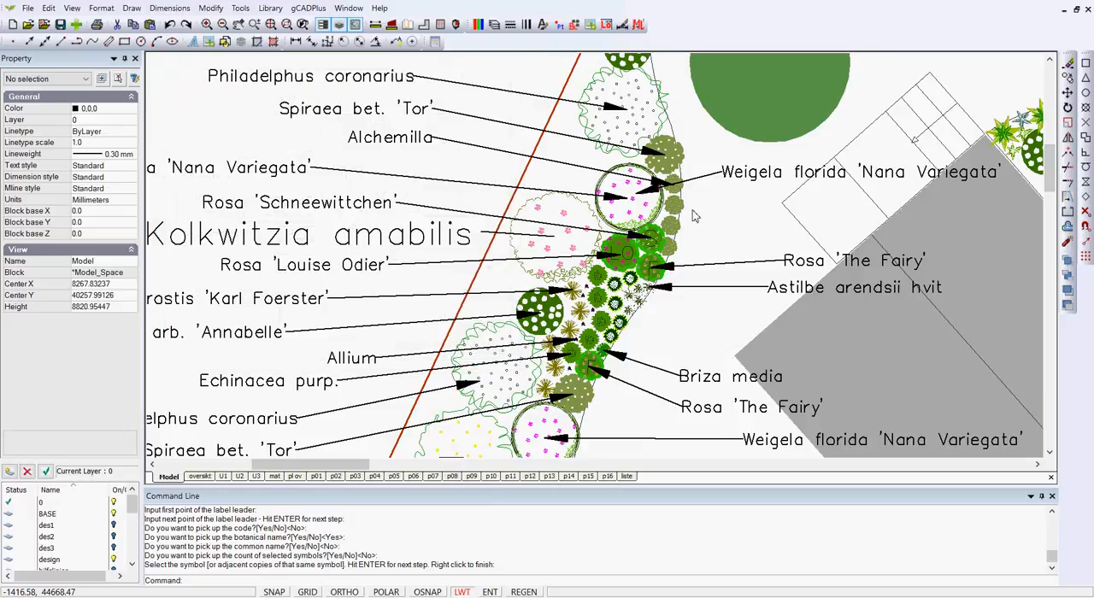
{"action": "right_click", "coordinate": [694, 222]}
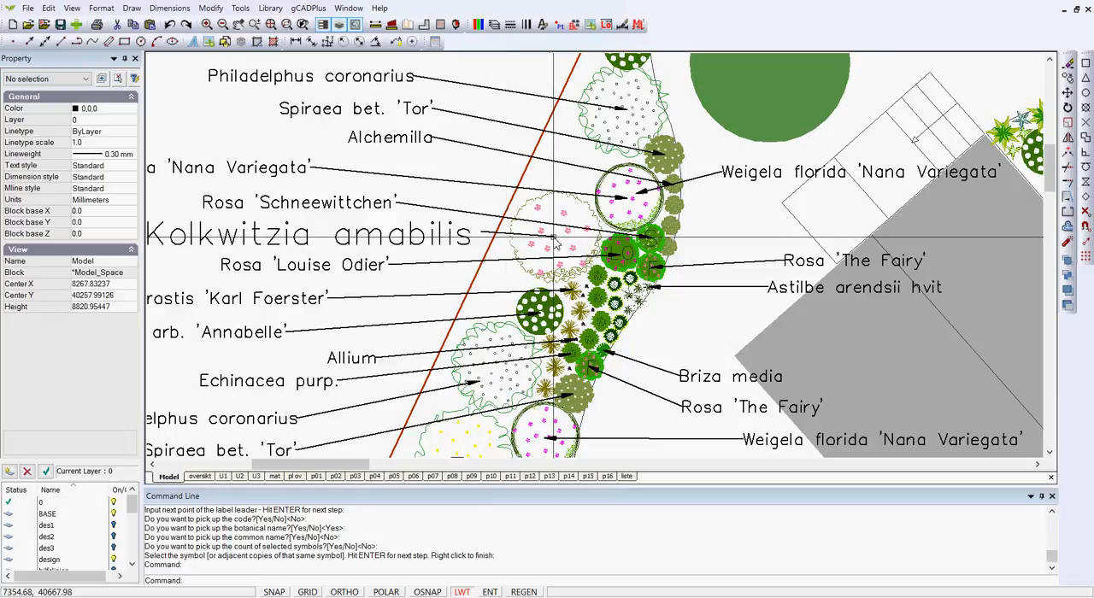
Reduce the text height of the oversized upper Kolkwitzia amabilis text to match the surrounding plant labels.
{"action": "scroll", "coordinate": [554, 242], "scroll_direction": "up", "scroll_amount": 3}
{"action": "scroll", "coordinate": [478, 255], "scroll_direction": "down", "scroll_amount": 2}
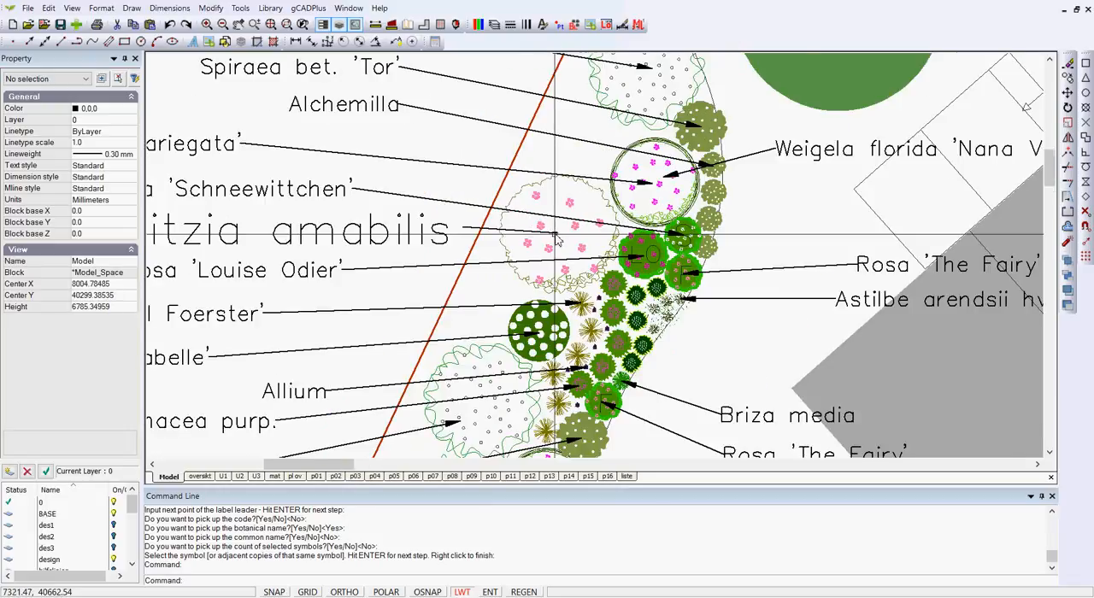
{"action": "left_click", "coordinate": [445, 232]}
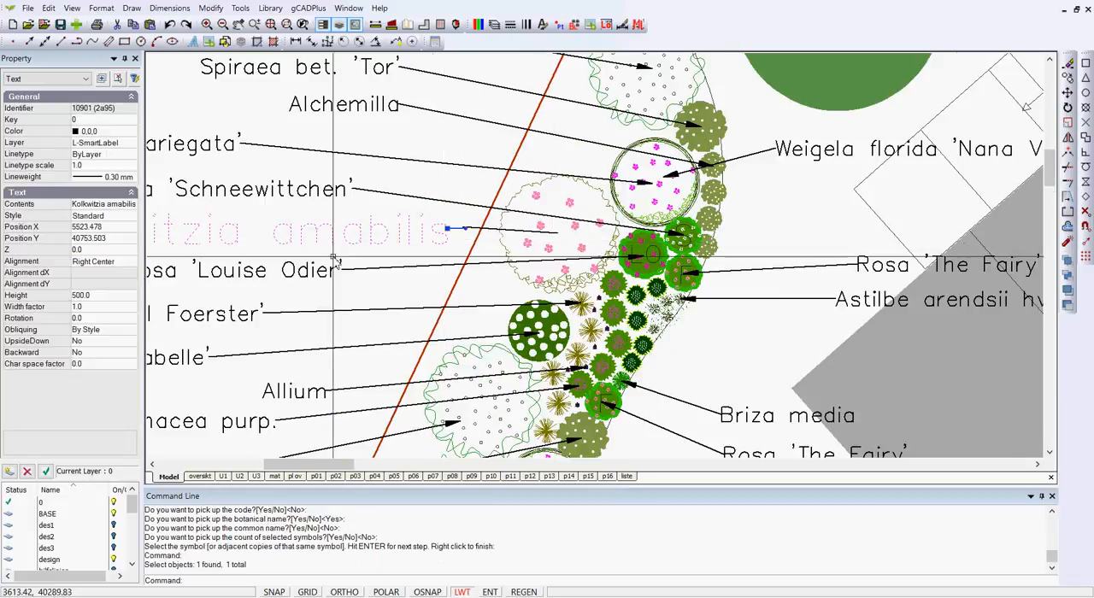
{"action": "left_click", "coordinate": [106, 294]}
{"action": "type", "text": "2"}
{"action": "key", "text": "Return"}
{"action": "key", "text": "Escape"}
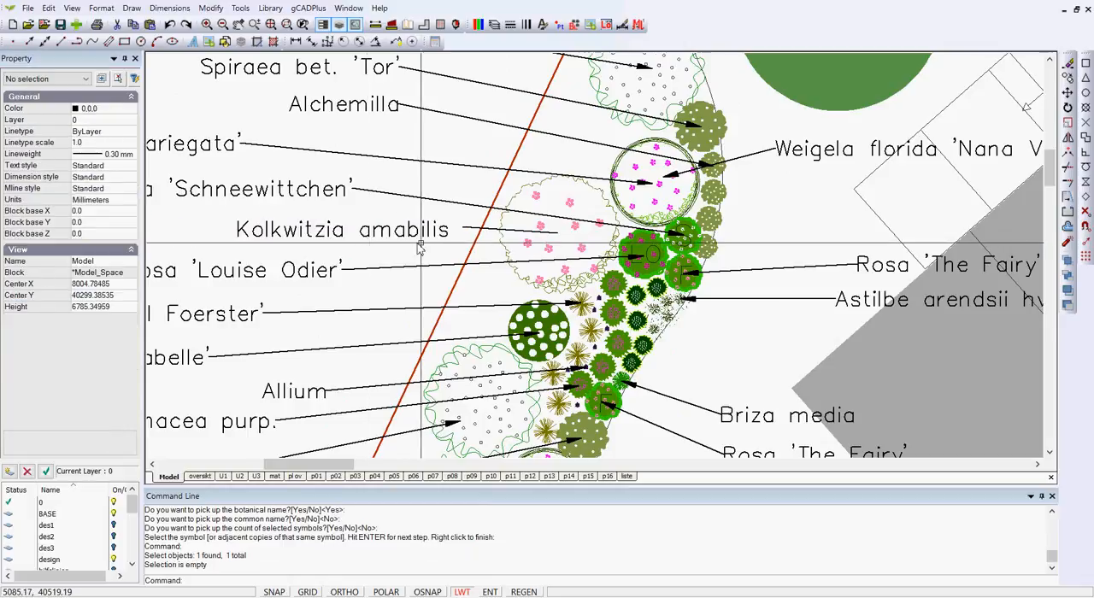
{"action": "scroll", "coordinate": [427, 247], "scroll_direction": "down", "scroll_amount": 1}
{"action": "scroll", "coordinate": [433, 245], "scroll_direction": "down", "scroll_amount": 1}
{"action": "scroll", "coordinate": [434, 245], "scroll_direction": "down", "scroll_amount": 1}
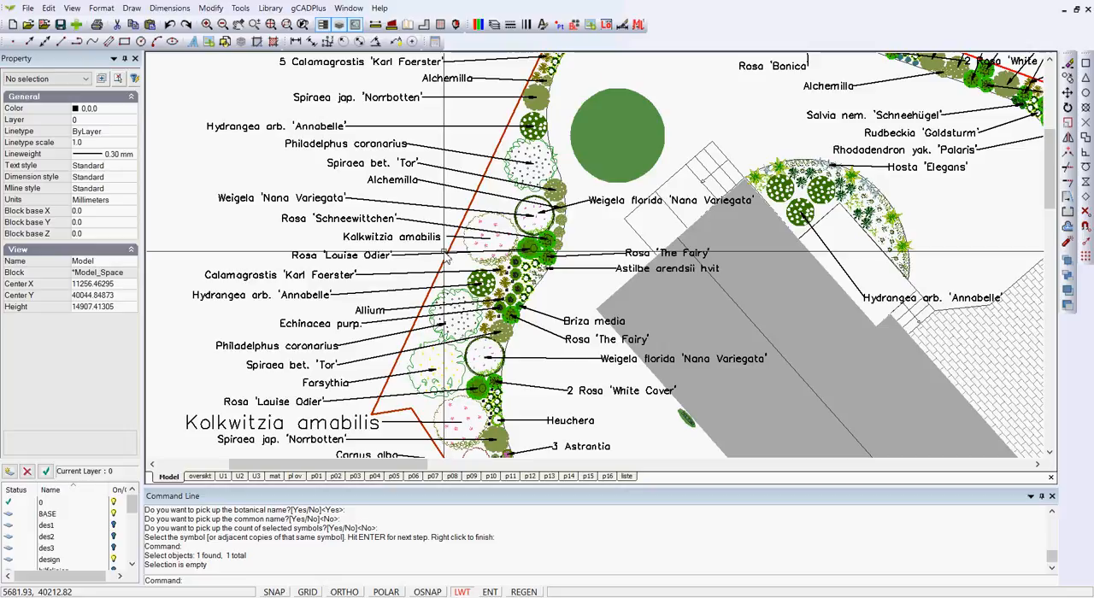
Match the oversized lower Kolkwitzia amabilis text to the properties of the upper Kolkwitzia amabilis label.
{"action": "left_click", "coordinate": [211, 7]}
{"action": "left_click", "coordinate": [254, 343]}
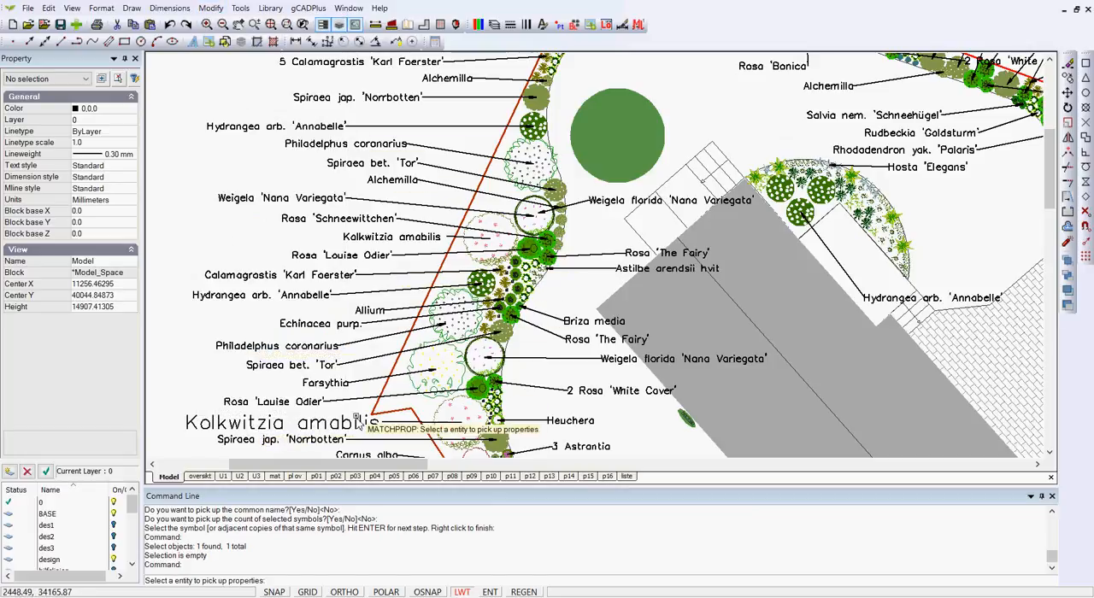
{"action": "left_click", "coordinate": [415, 243]}
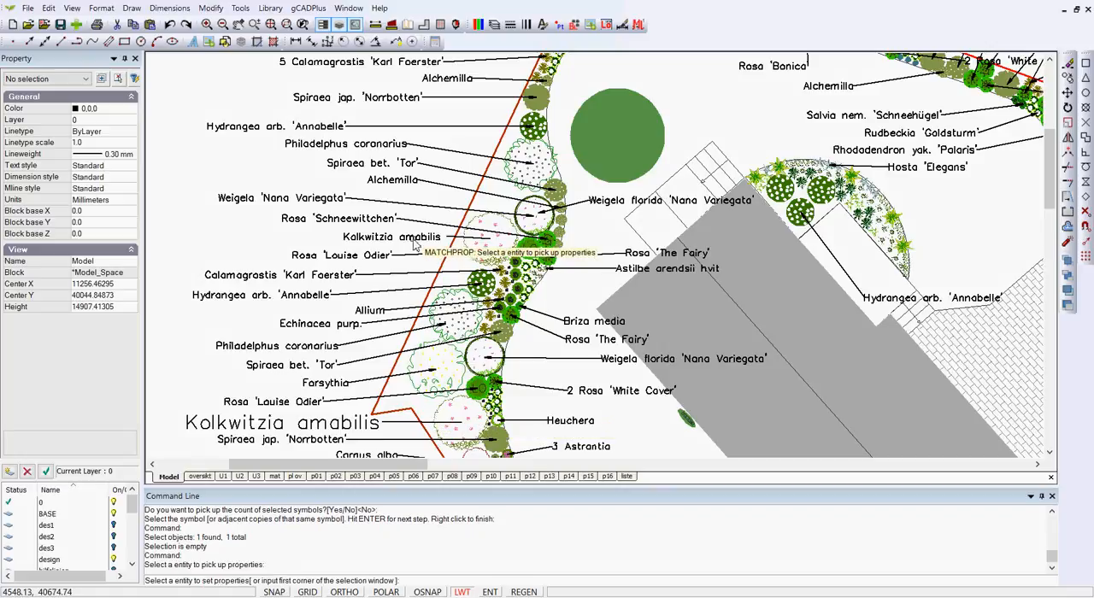
{"action": "left_click", "coordinate": [346, 431]}
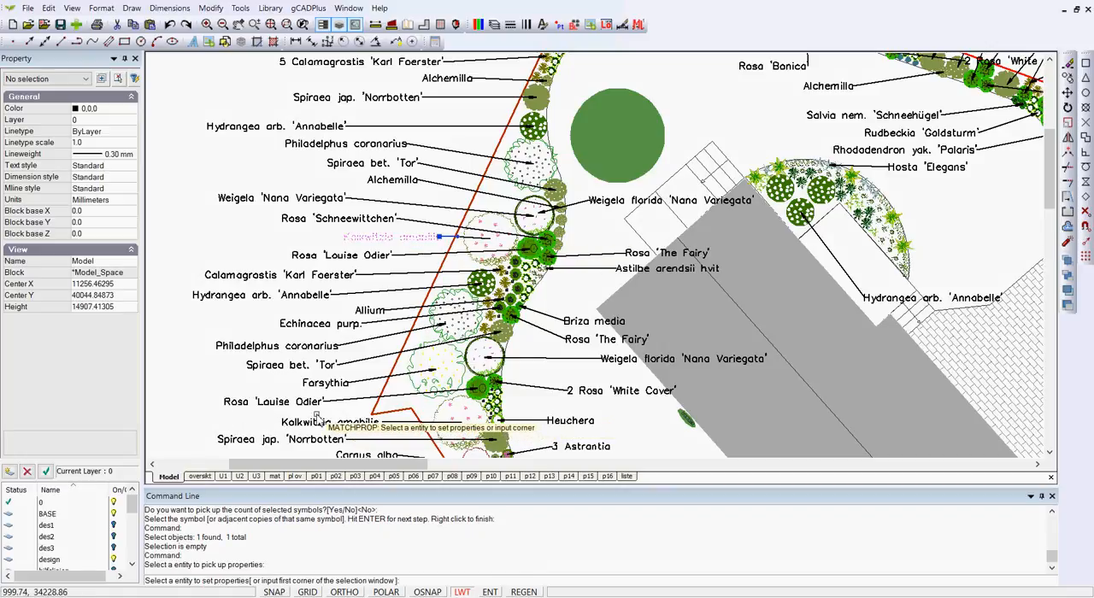
{"action": "right_click", "coordinate": [313, 418]}
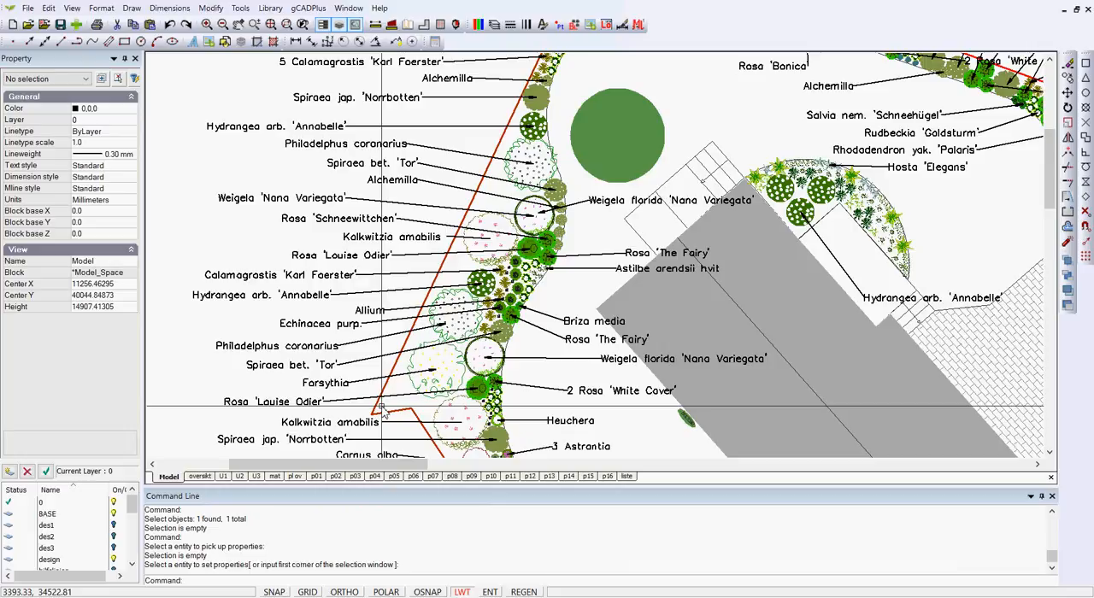
Check which layer the upper Kolkwitzia amabilis label is on, and isolate the L-SmartLabel layer.
{"action": "left_click", "coordinate": [351, 237]}
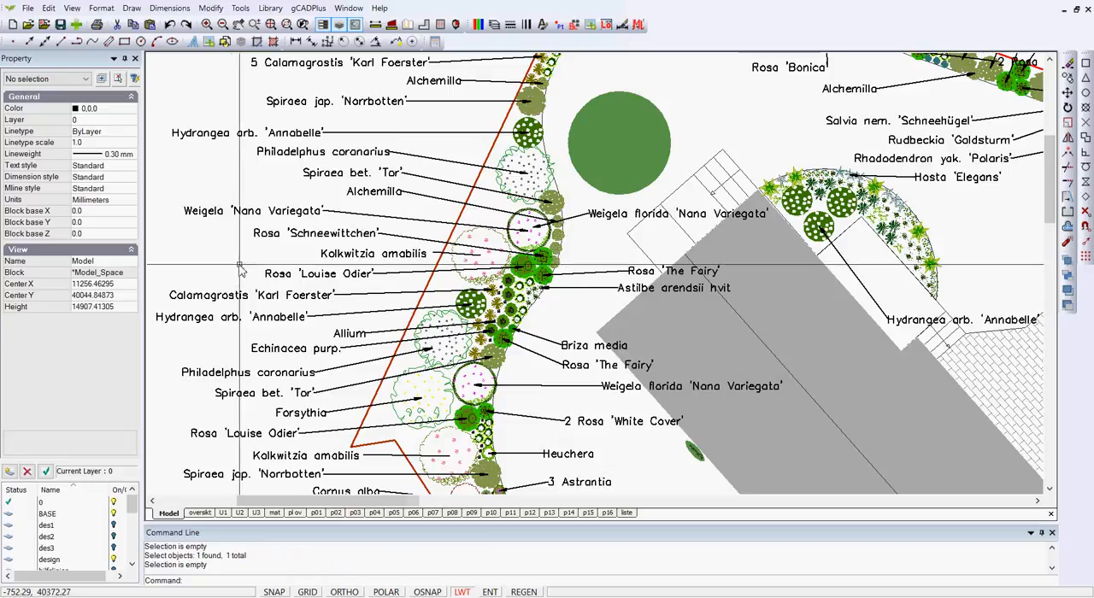
{"action": "left_click", "coordinate": [352, 255]}
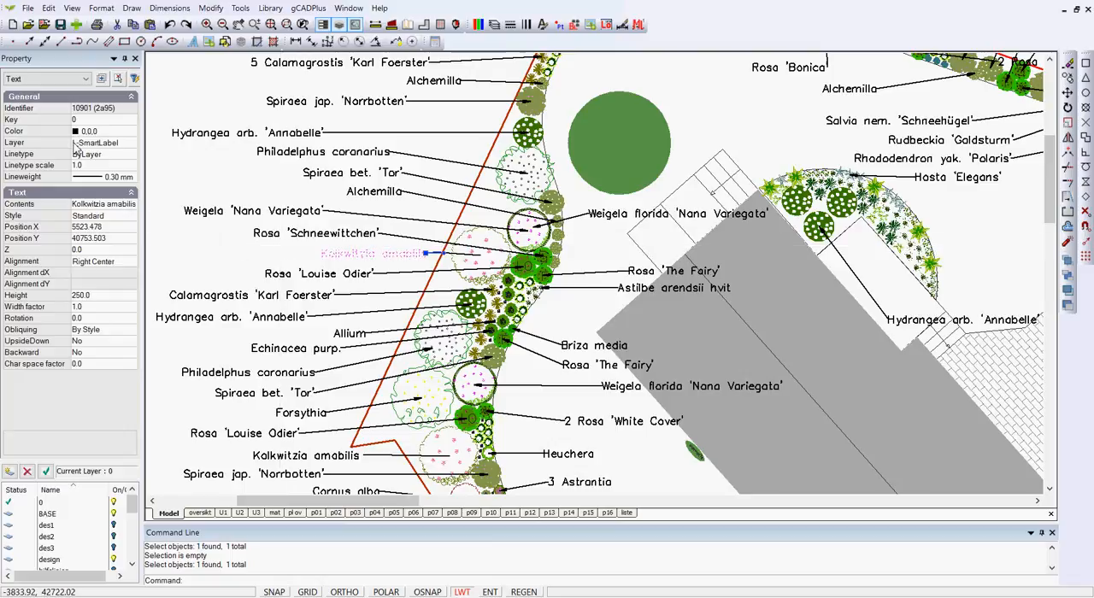
{"action": "key", "text": "Escape"}
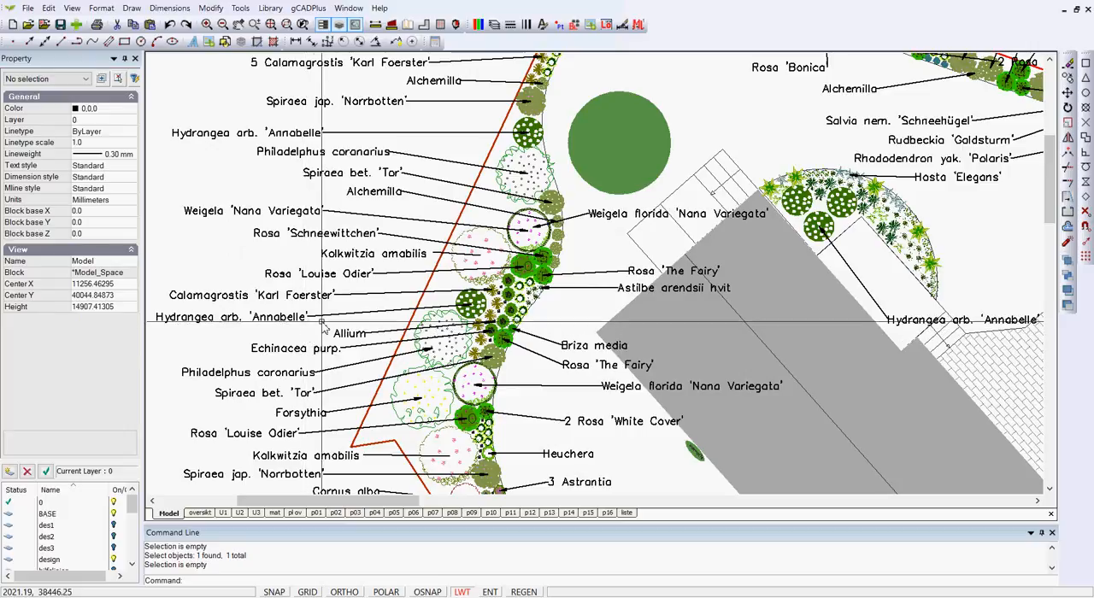
{"action": "left_click", "coordinate": [241, 9]}
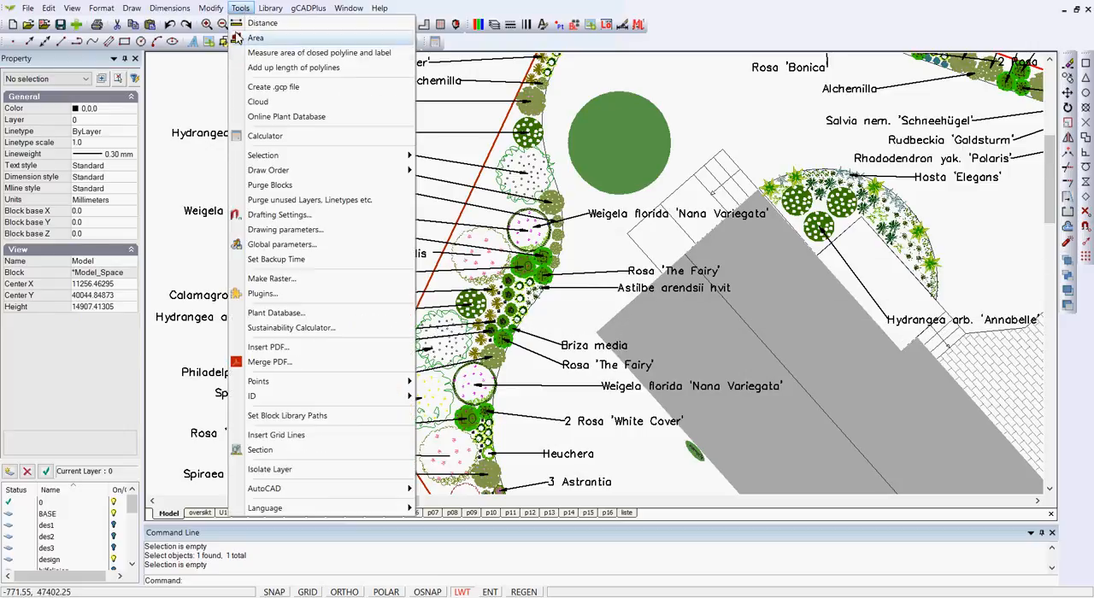
{"action": "left_click", "coordinate": [286, 471]}
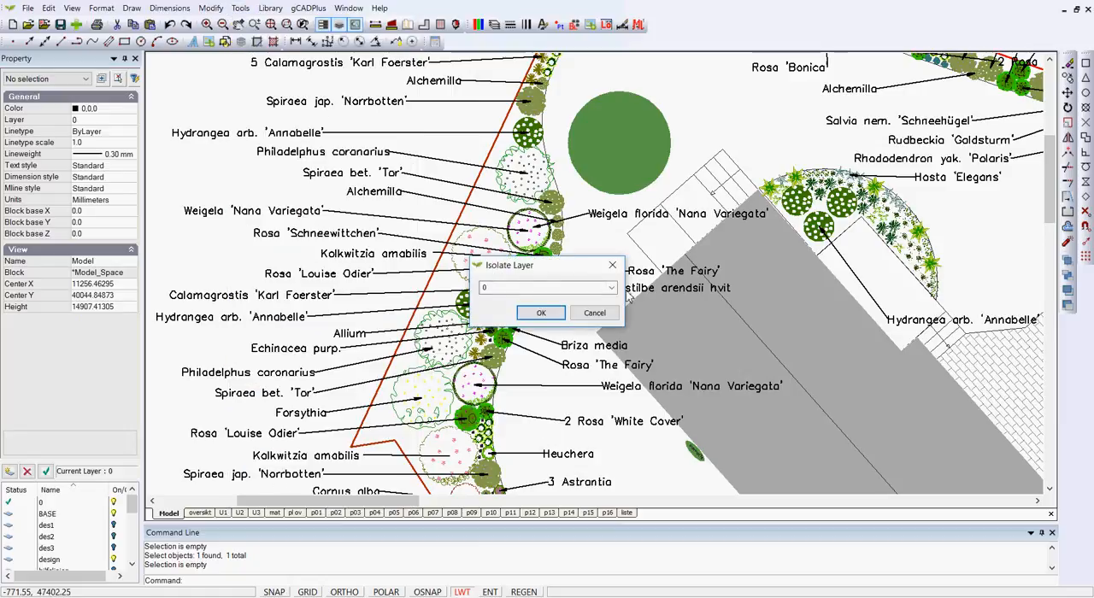
{"action": "left_click", "coordinate": [611, 289]}
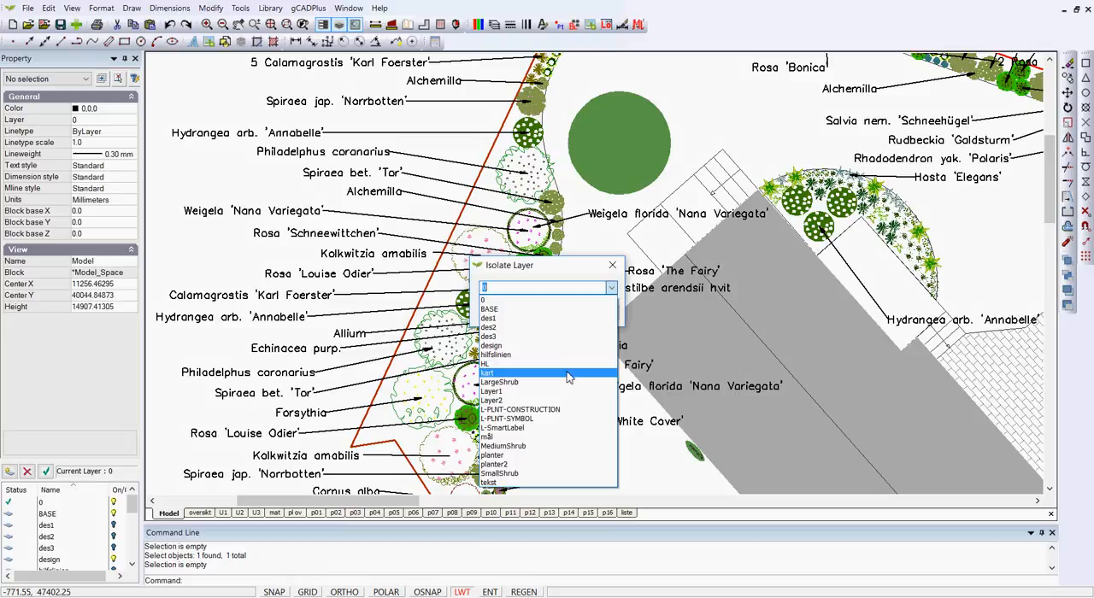
{"action": "left_click", "coordinate": [544, 428]}
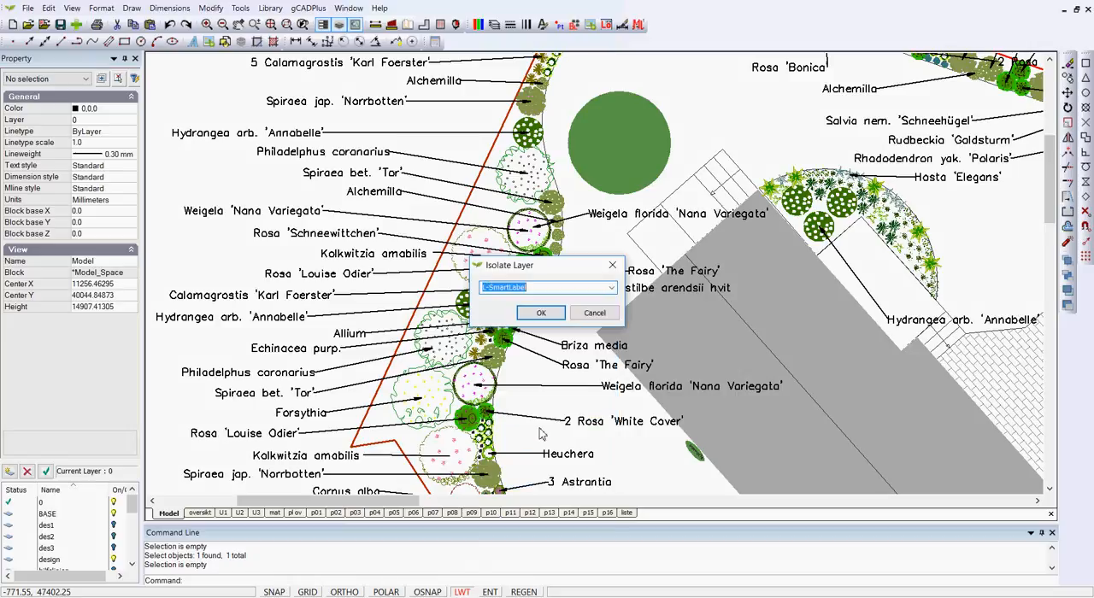
{"action": "left_click", "coordinate": [541, 313]}
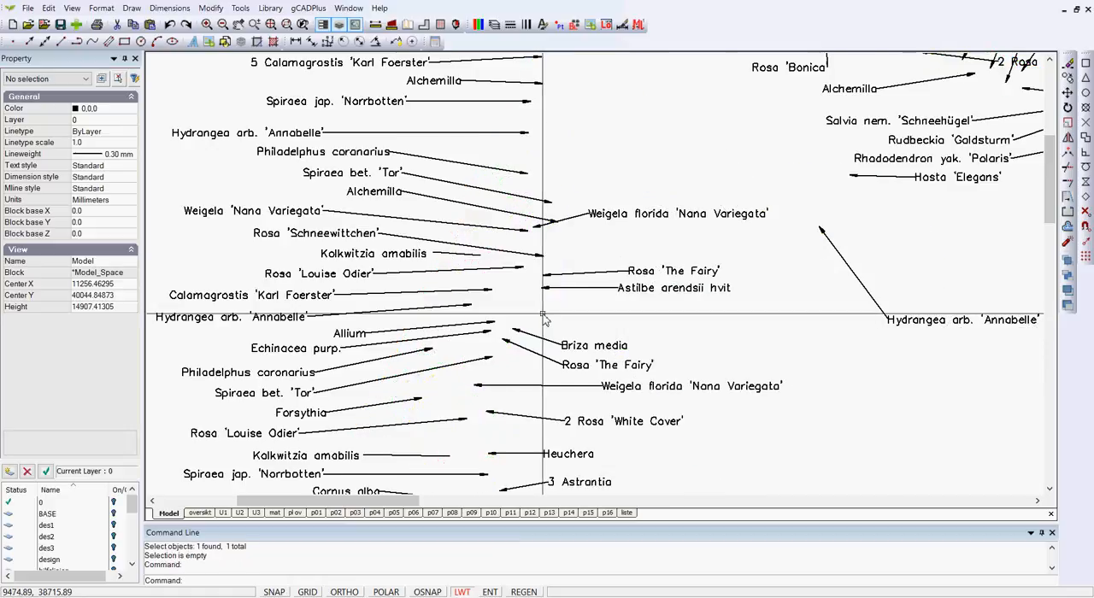
Select all the isolated smart labels and leaders across the plan and set their color to ByLayer.
{"action": "scroll", "coordinate": [542, 316], "scroll_direction": "down", "scroll_amount": 6}
{"action": "scroll", "coordinate": [542, 314], "scroll_direction": "down", "scroll_amount": 1}
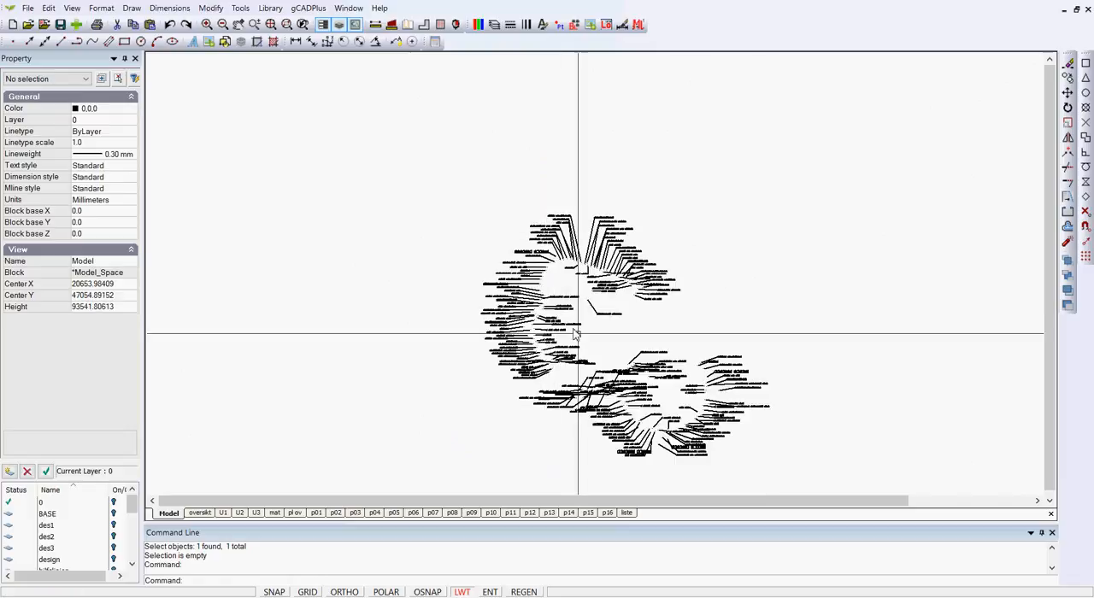
{"action": "scroll", "coordinate": [682, 432], "scroll_direction": "up", "scroll_amount": 4}
{"action": "scroll", "coordinate": [682, 431], "scroll_direction": "up", "scroll_amount": 1}
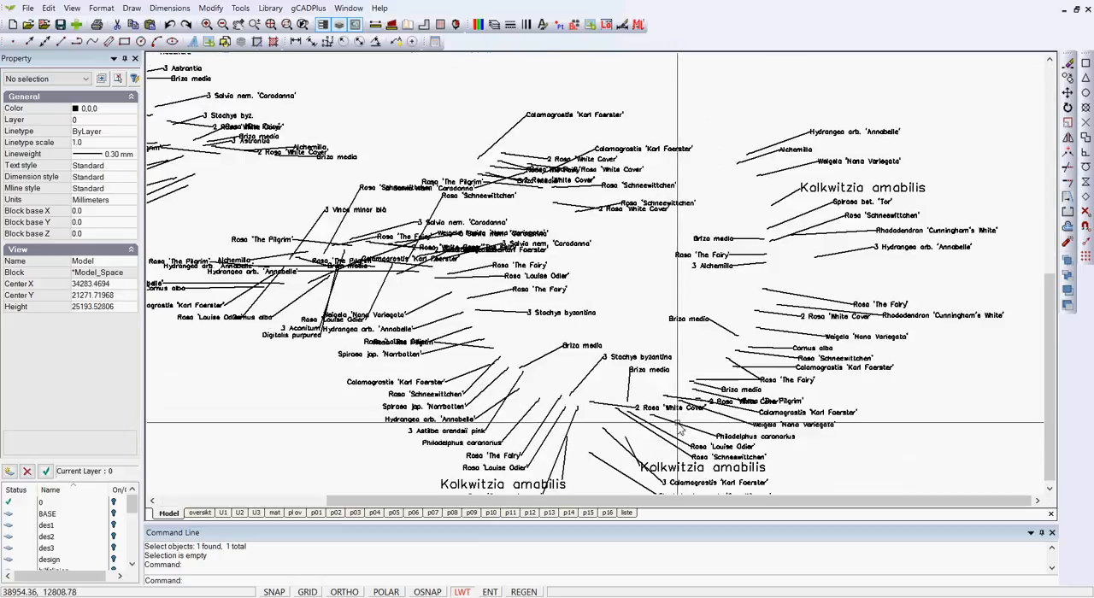
{"action": "scroll", "coordinate": [679, 423], "scroll_direction": "down", "scroll_amount": 3}
{"action": "scroll", "coordinate": [684, 419], "scroll_direction": "down", "scroll_amount": 2}
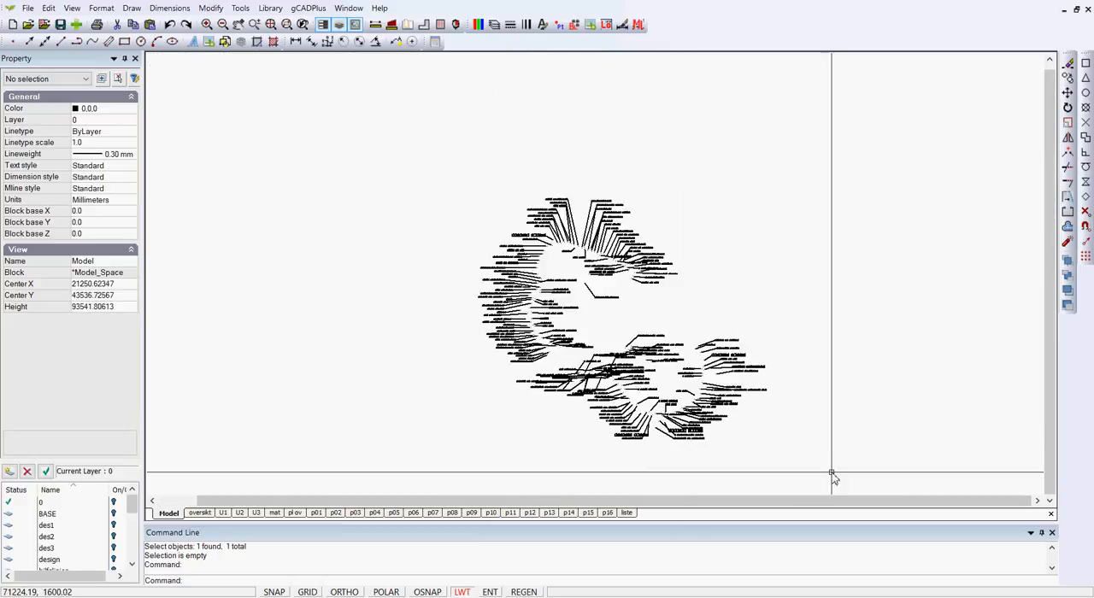
{"action": "left_click", "coordinate": [833, 476]}
{"action": "left_click", "coordinate": [442, 166]}
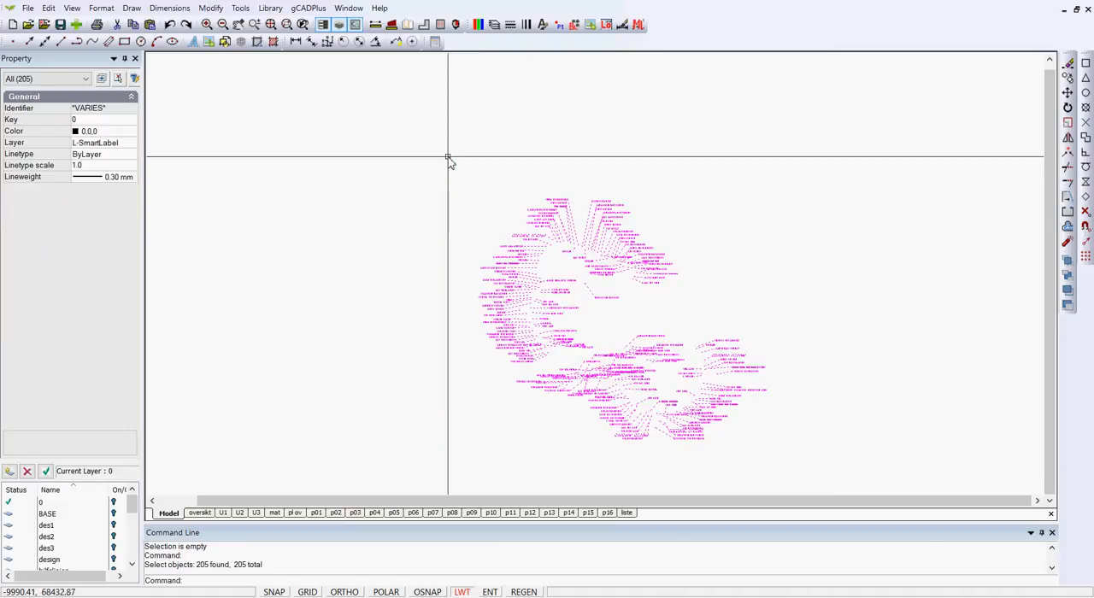
{"action": "left_click", "coordinate": [129, 135]}
{"action": "left_click", "coordinate": [131, 133]}
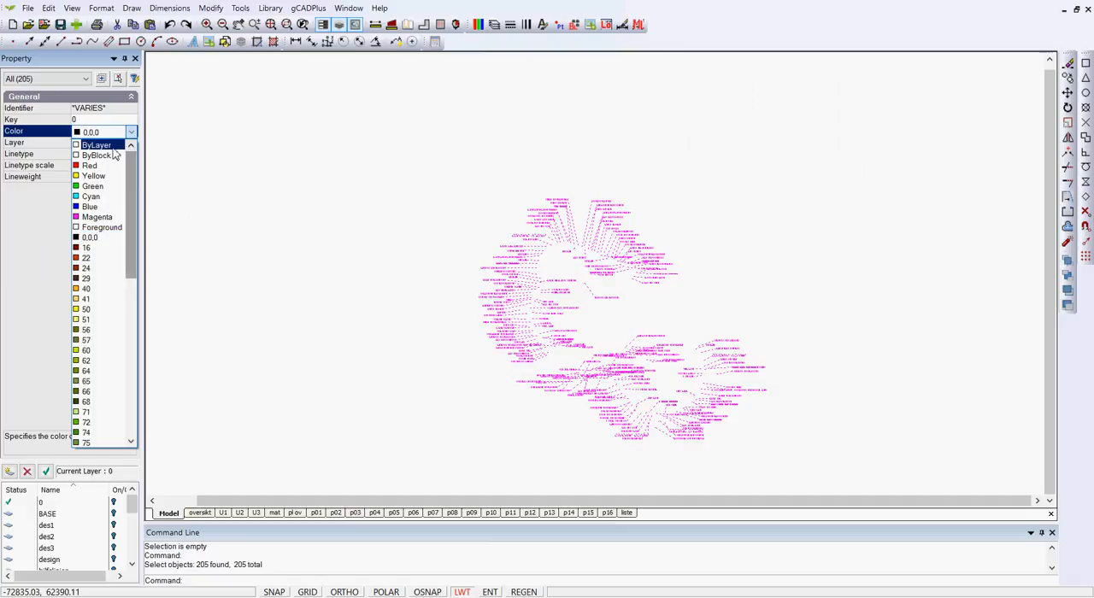
{"action": "left_click", "coordinate": [116, 146]}
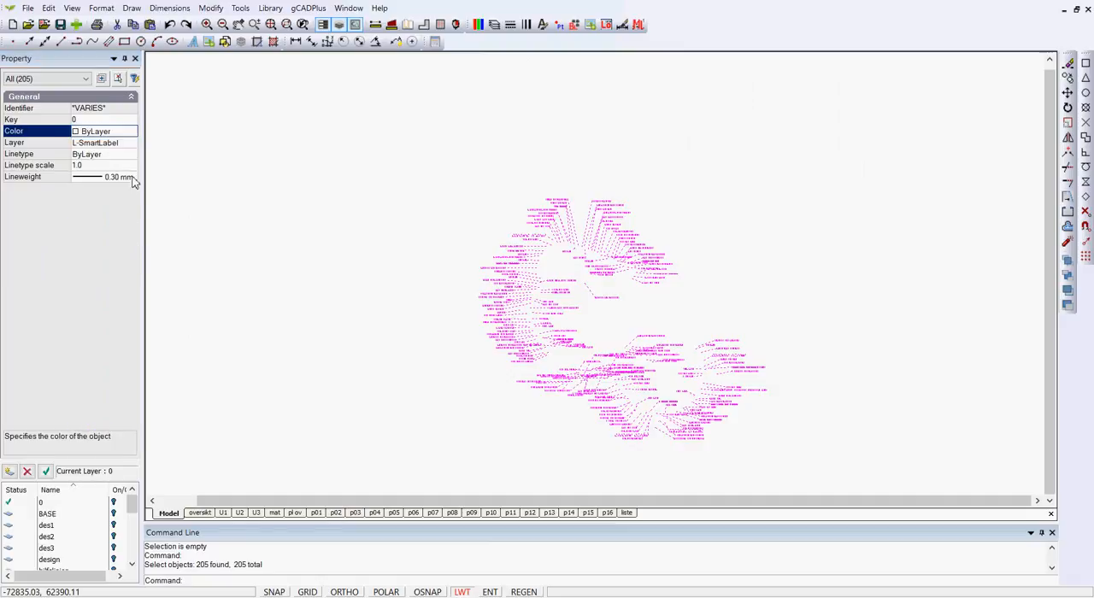
Set the lineweight of all the selected smart labels to ByLayer and clear the selection.
{"action": "left_click", "coordinate": [134, 177]}
{"action": "left_click", "coordinate": [132, 178]}
{"action": "left_click", "coordinate": [123, 196]}
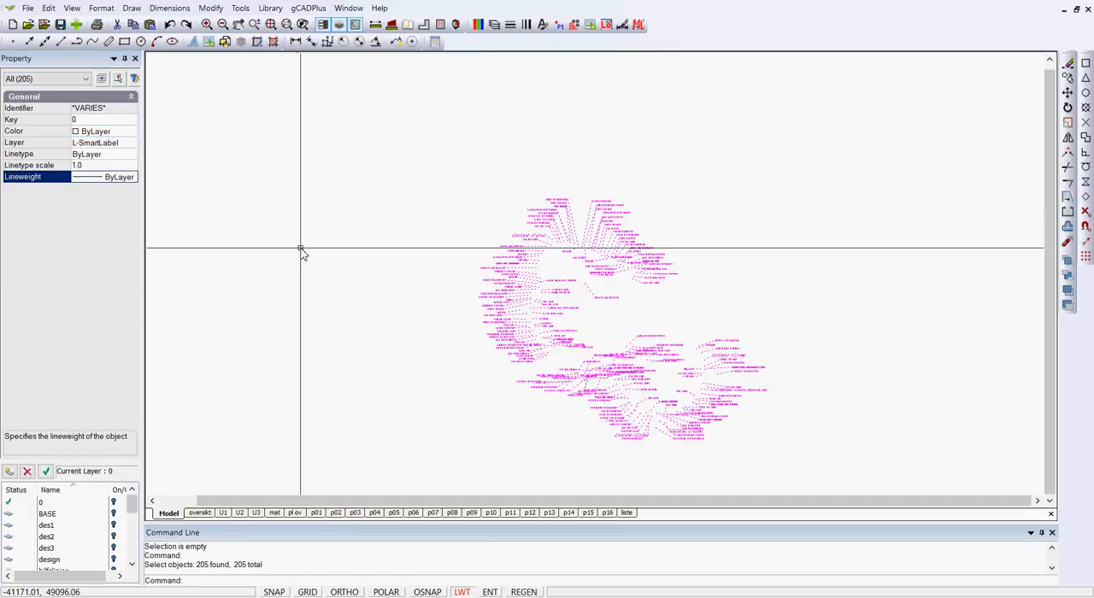
{"action": "key", "text": "Escape"}
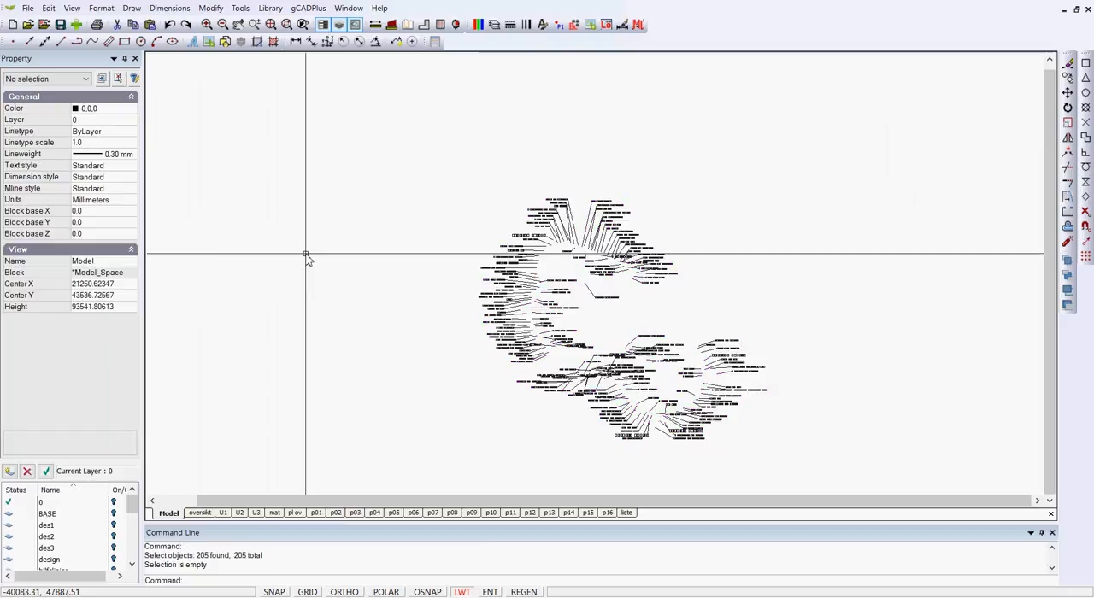
In the layer properties, give the L-SmartLabel layer a 0.15 mm lineweight and index color 252.
{"action": "scroll", "coordinate": [548, 317], "scroll_direction": "up", "scroll_amount": 3}
{"action": "scroll", "coordinate": [545, 313], "scroll_direction": "up", "scroll_amount": 1}
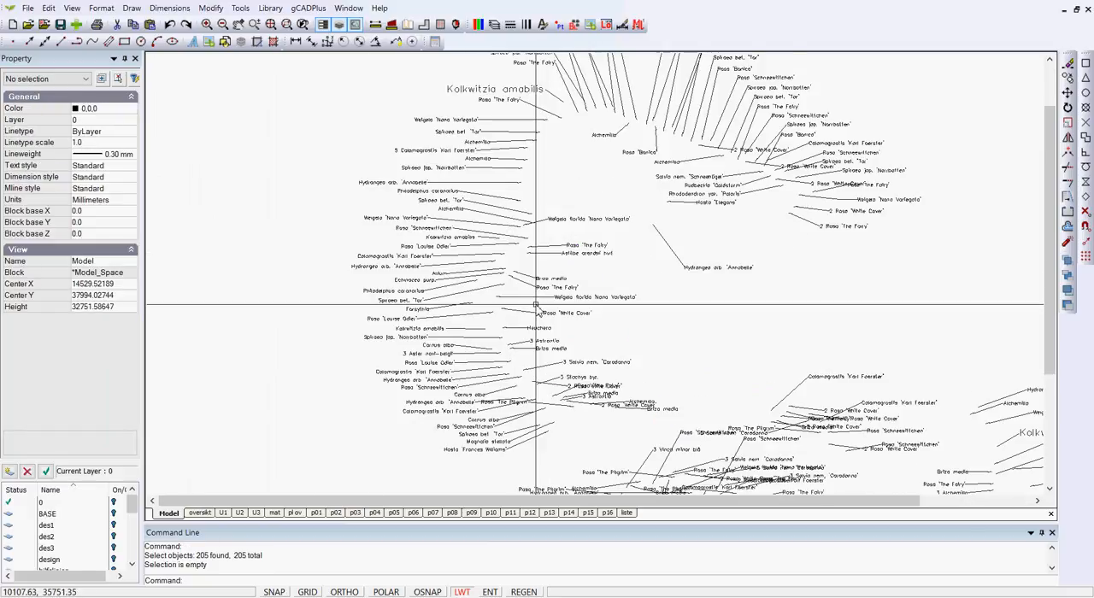
{"action": "scroll", "coordinate": [471, 245], "scroll_direction": "up", "scroll_amount": 2}
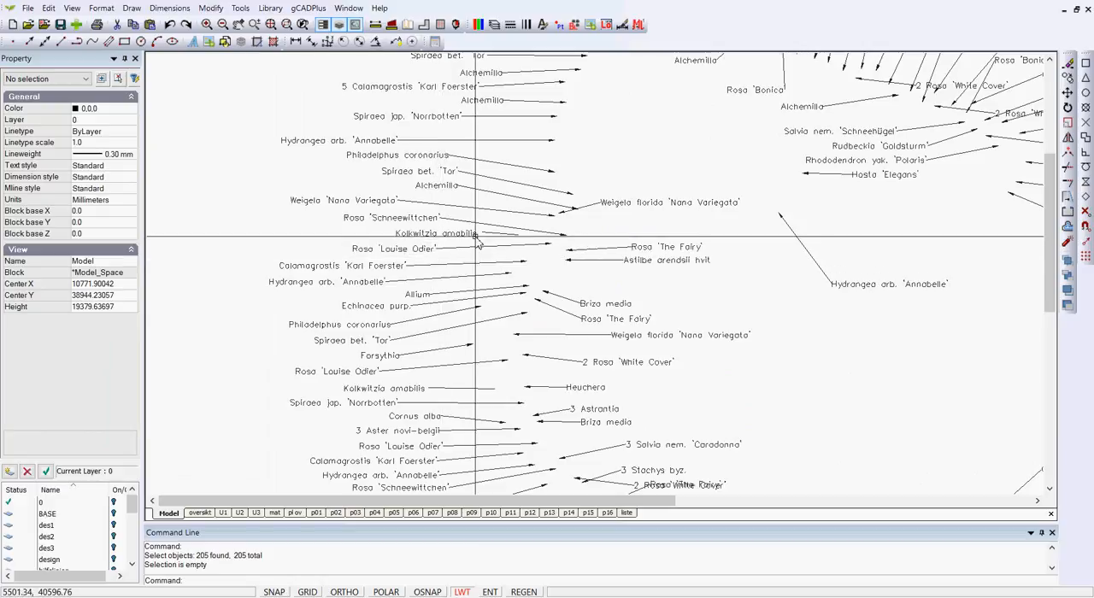
{"action": "left_click", "coordinate": [494, 24]}
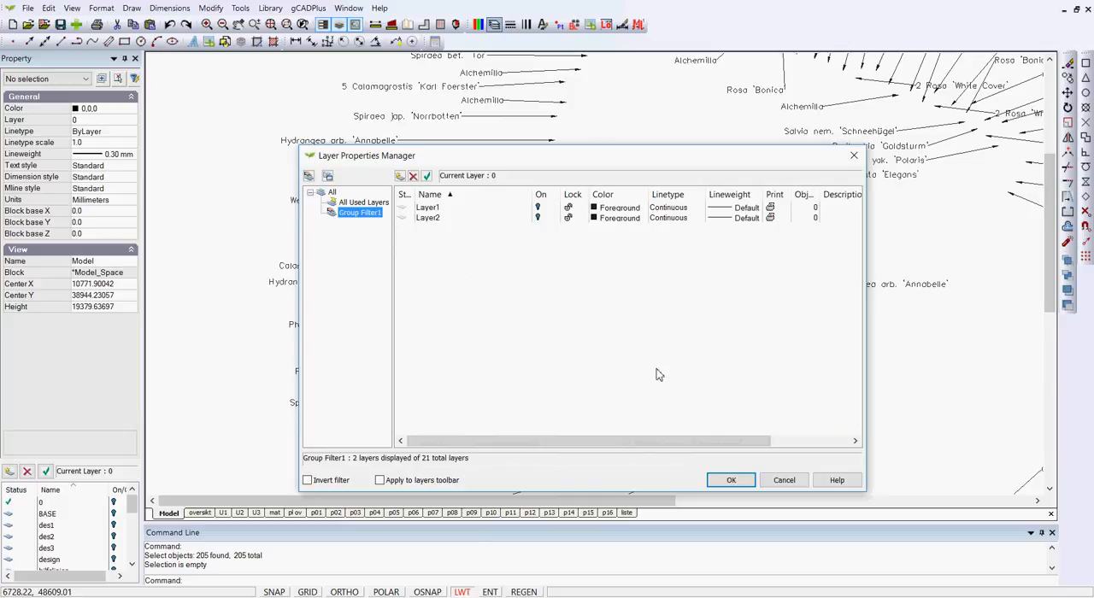
{"action": "left_click", "coordinate": [352, 203]}
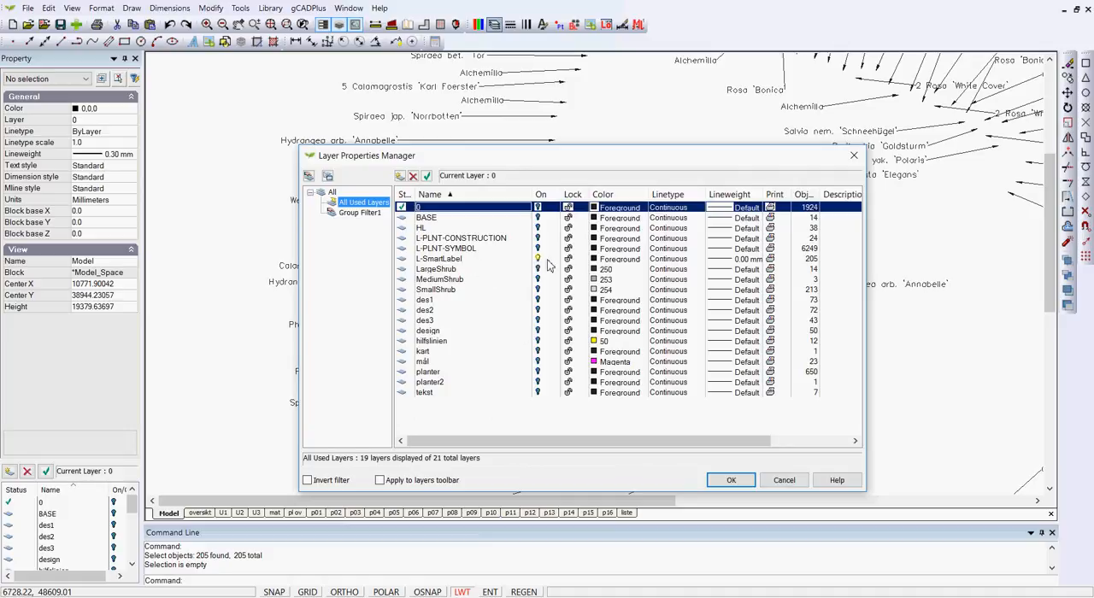
{"action": "left_click", "coordinate": [746, 261]}
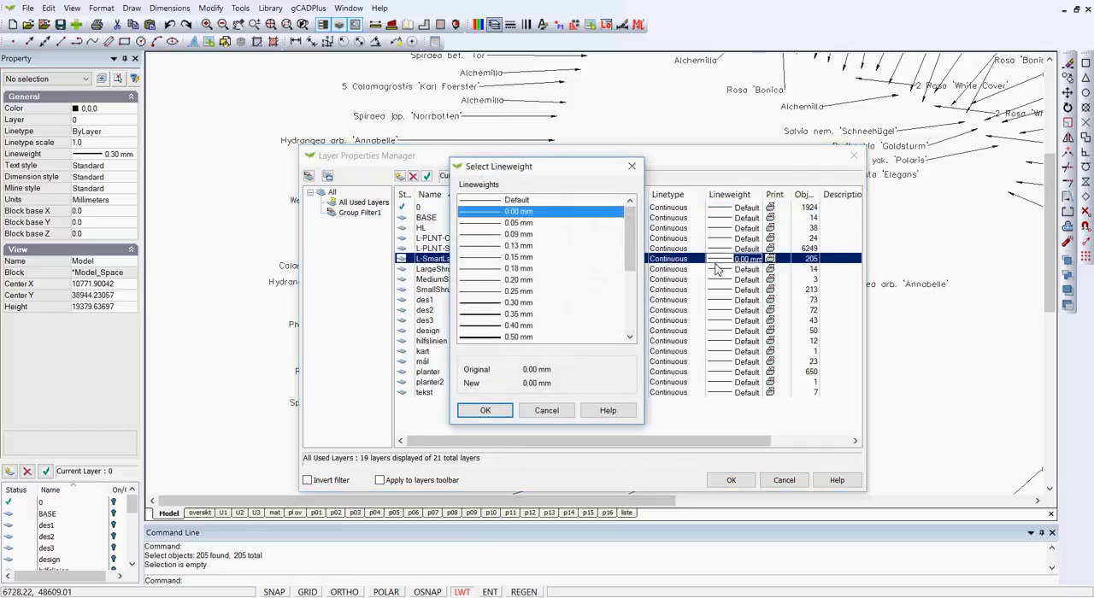
{"action": "left_click", "coordinate": [486, 258]}
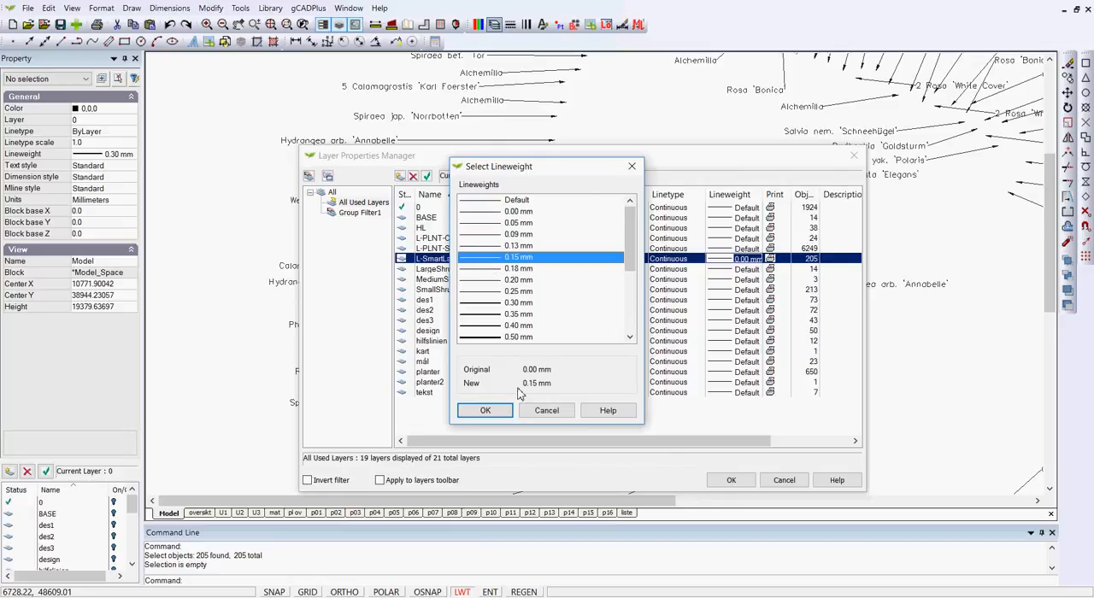
{"action": "left_click", "coordinate": [500, 410]}
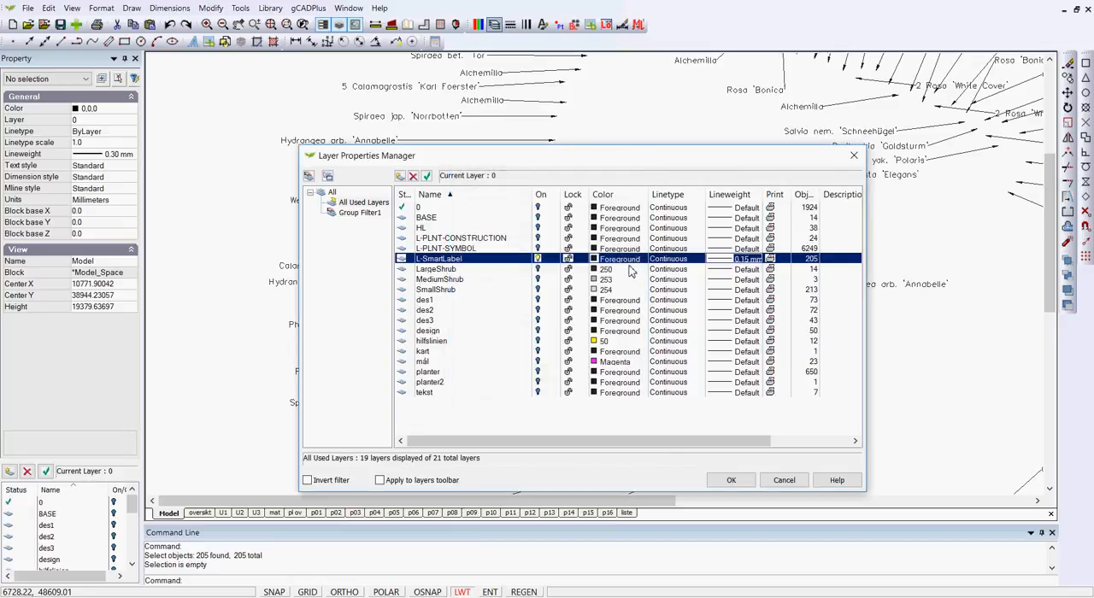
{"action": "left_click", "coordinate": [627, 260]}
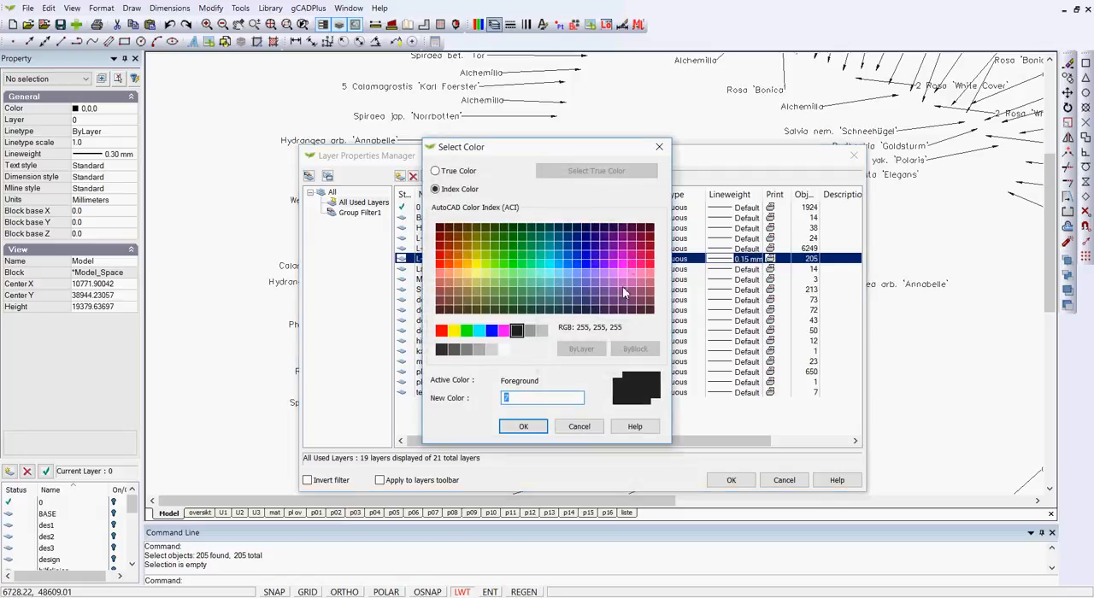
{"action": "left_click", "coordinate": [467, 349]}
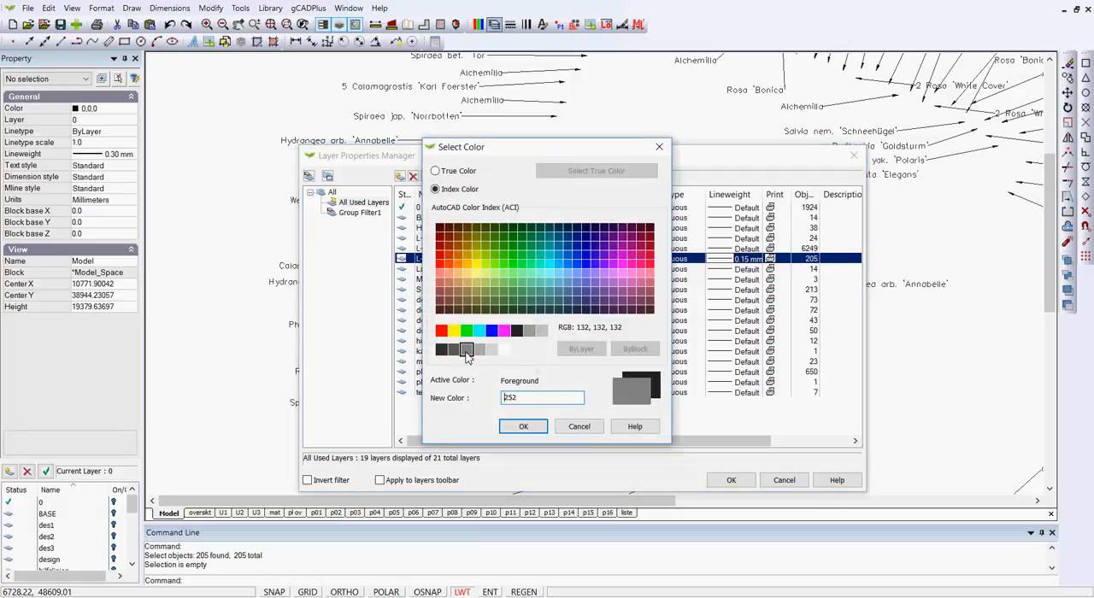
{"action": "left_click", "coordinate": [524, 427]}
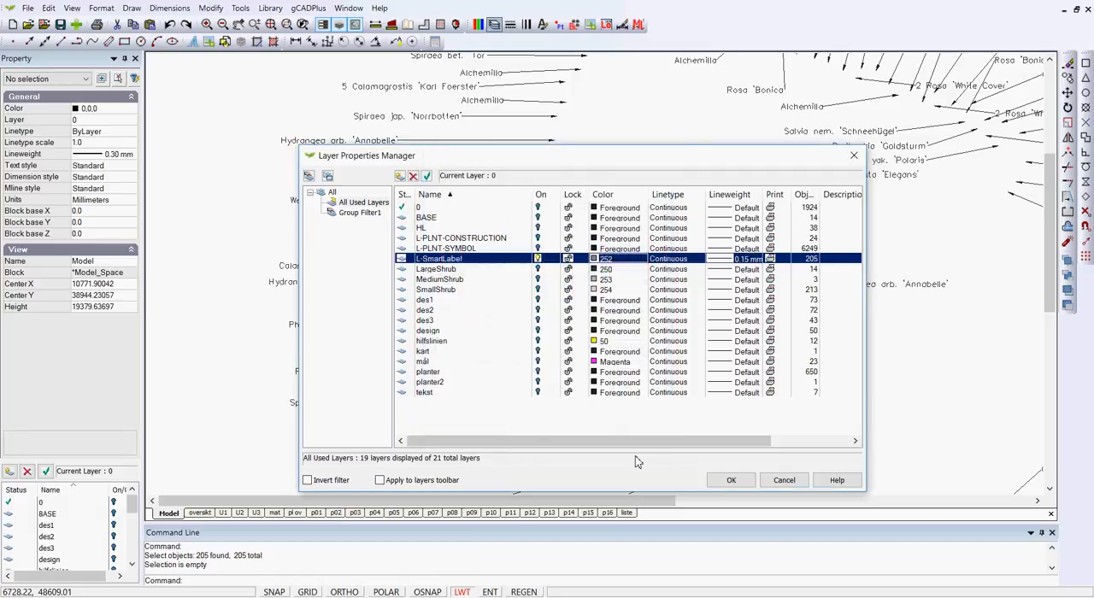
{"action": "left_click", "coordinate": [729, 480]}
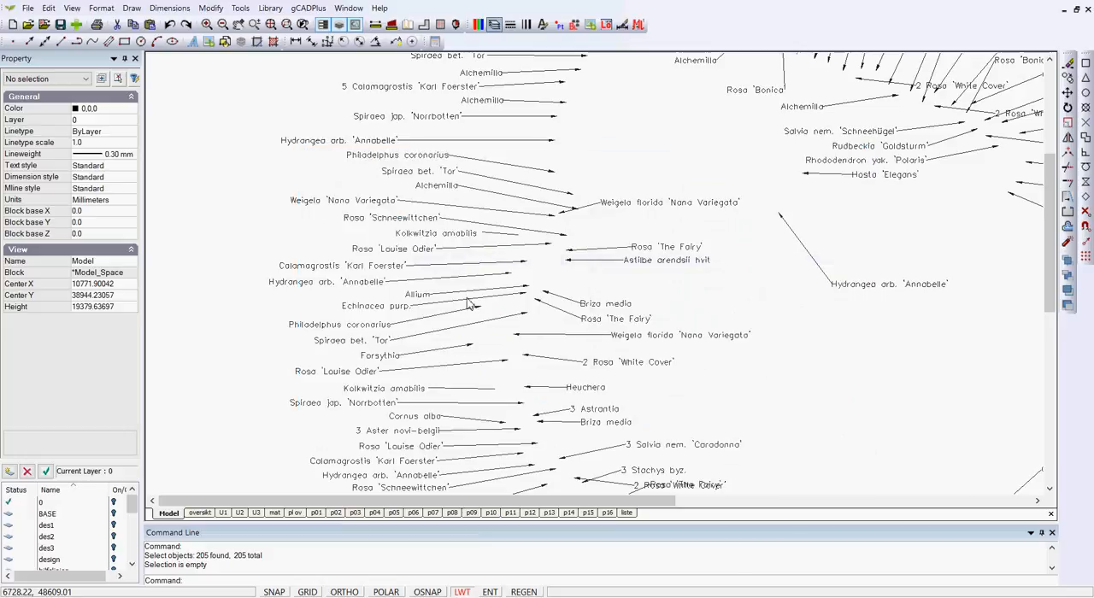
Change the L-SmartLabel layer's color to the darker grey, index color 251.
{"action": "scroll", "coordinate": [485, 300], "scroll_direction": "up", "scroll_amount": 3}
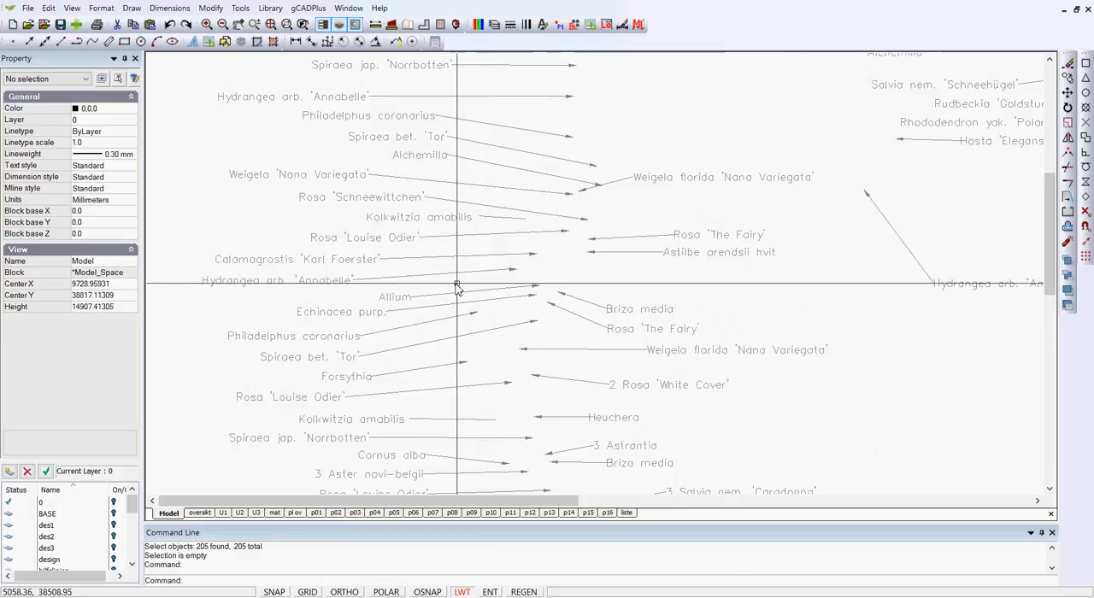
{"action": "scroll", "coordinate": [448, 282], "scroll_direction": "down", "scroll_amount": 1}
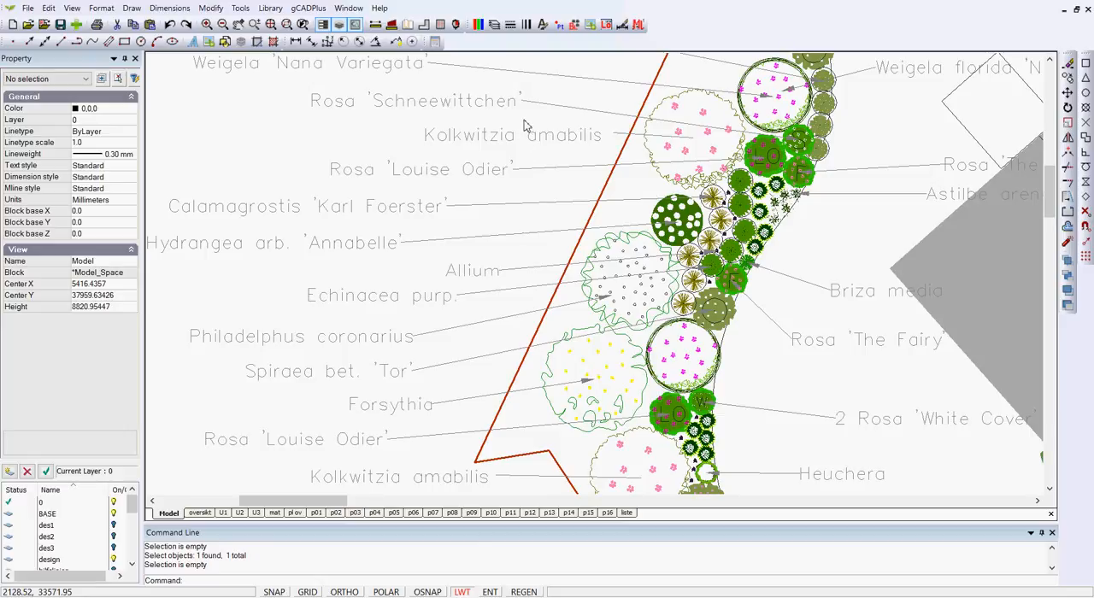
{"action": "left_click", "coordinate": [495, 26]}
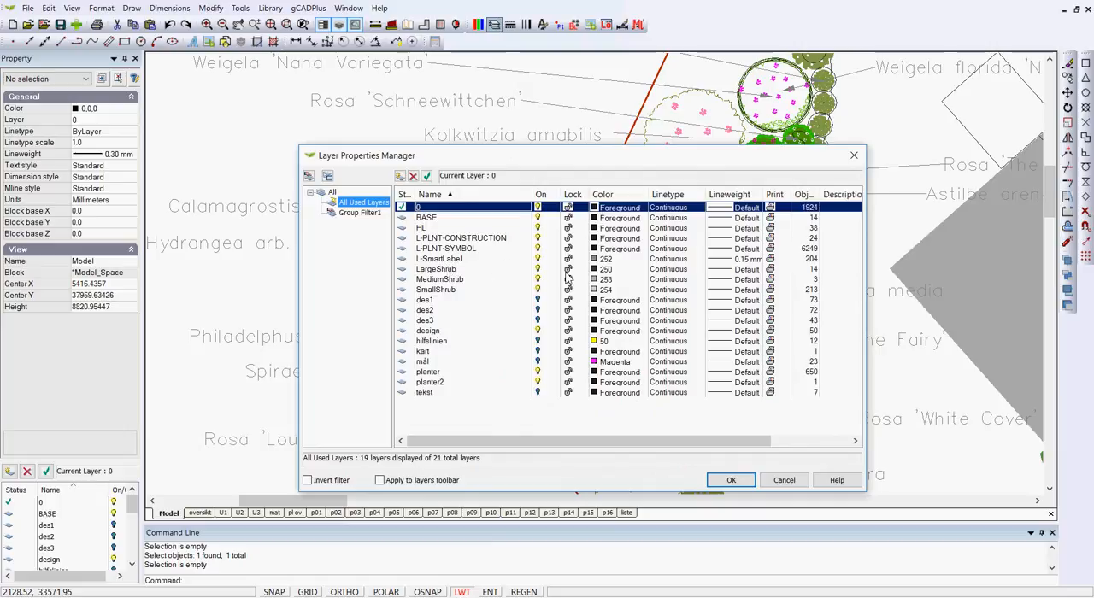
{"action": "left_click", "coordinate": [622, 259]}
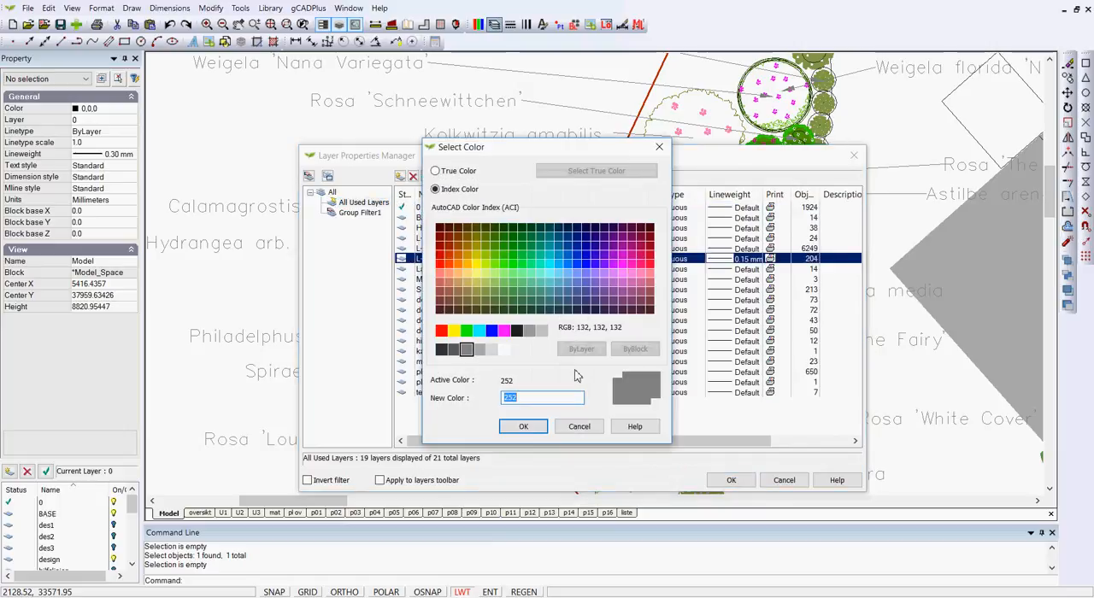
{"action": "left_click", "coordinate": [454, 350]}
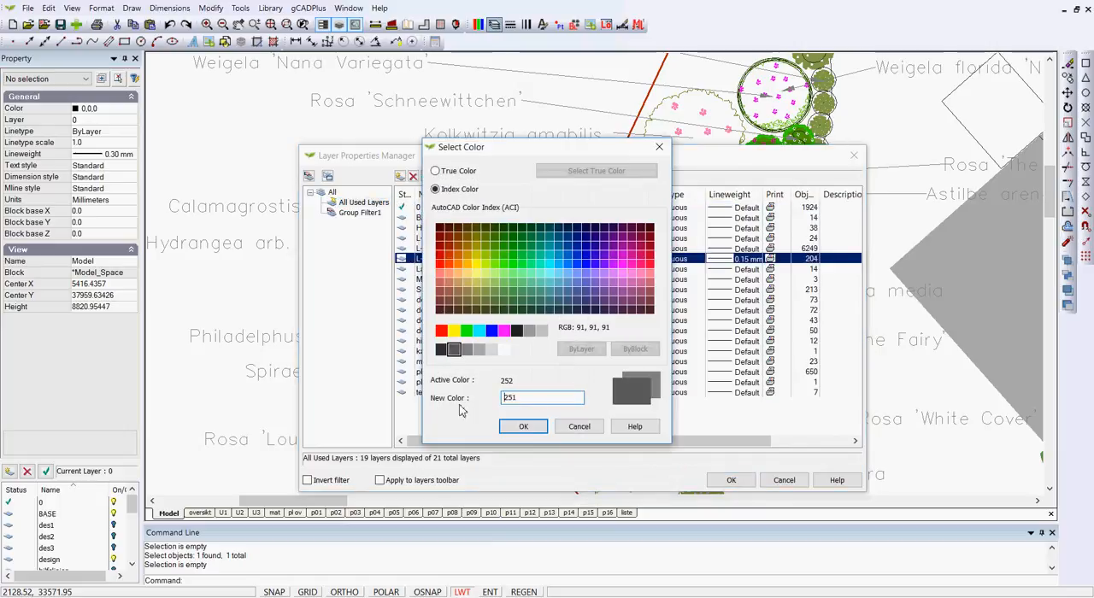
{"action": "left_click", "coordinate": [517, 428]}
{"action": "left_click", "coordinate": [728, 481]}
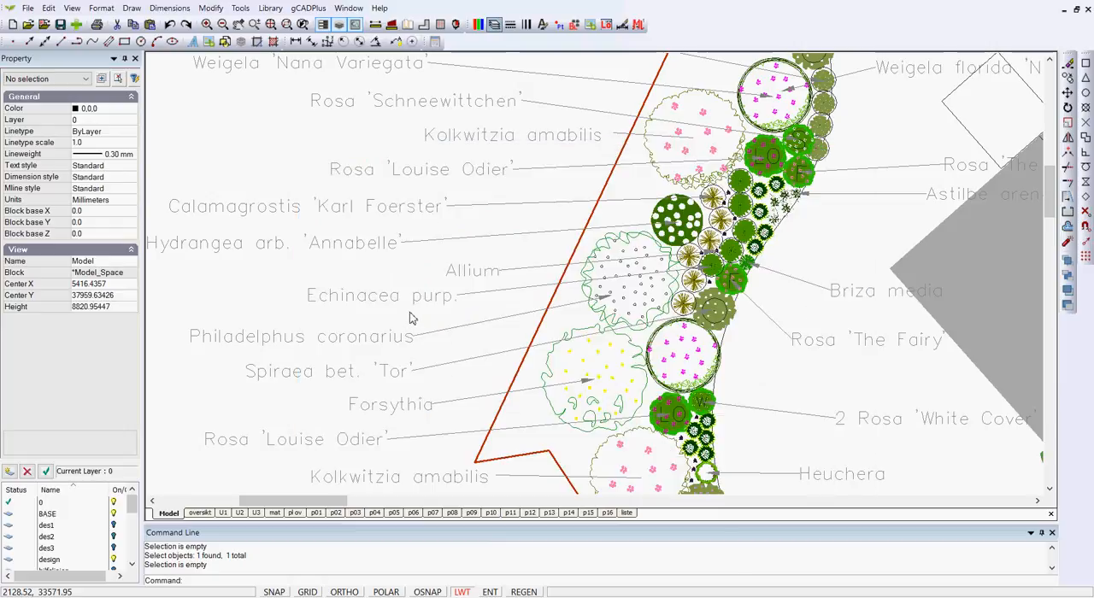